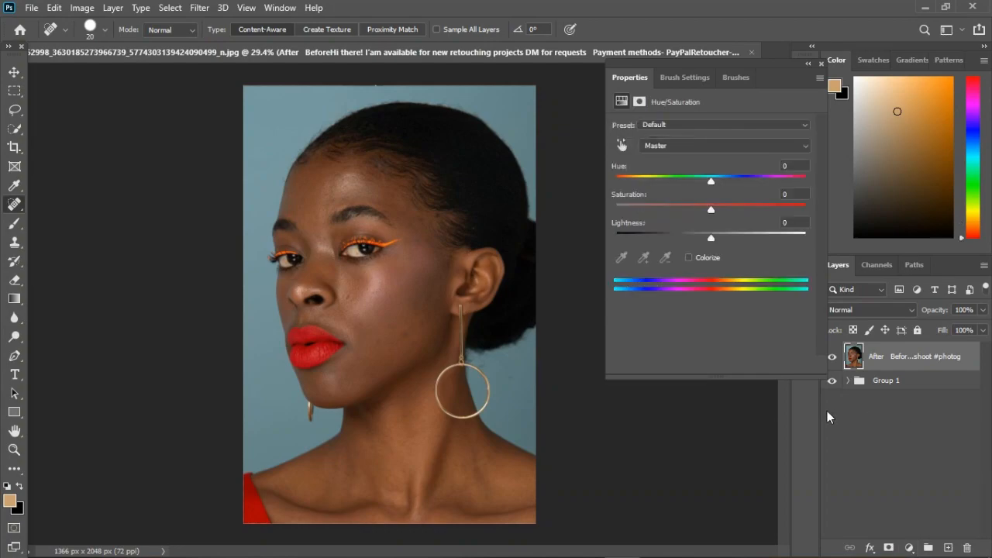
Close the Hue/Saturation properties and examine the skin tones across the face, ear, chin and neck.
drag(718, 61, 661, 87)
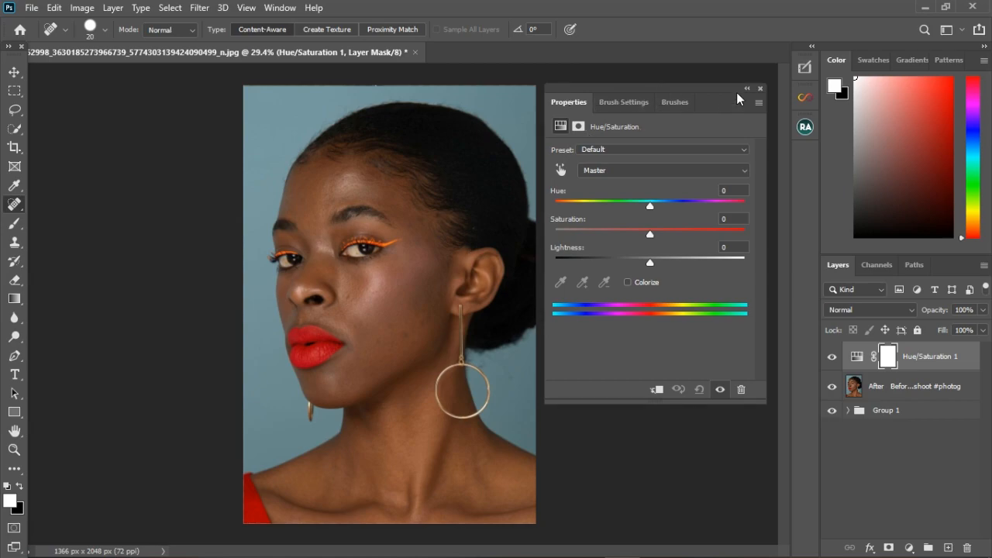
click(761, 87)
scroll(406, 413, up, 3)
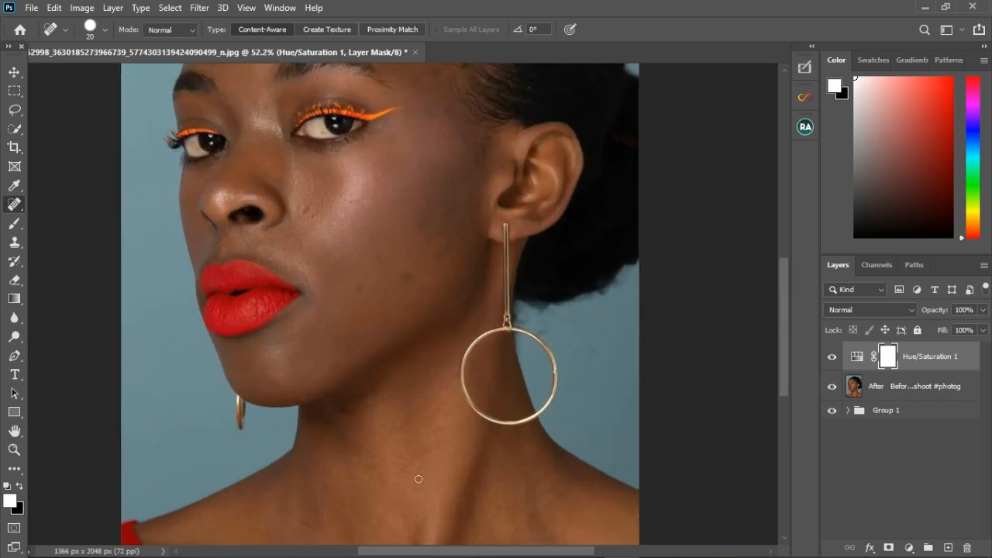
scroll(431, 468, down, 2)
scroll(415, 401, up, 3)
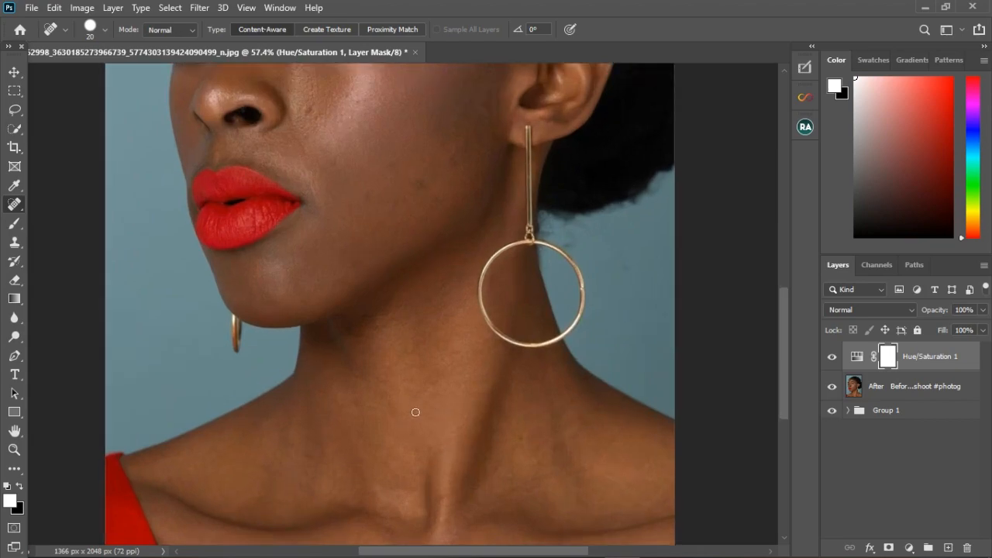
scroll(439, 423, down, 3)
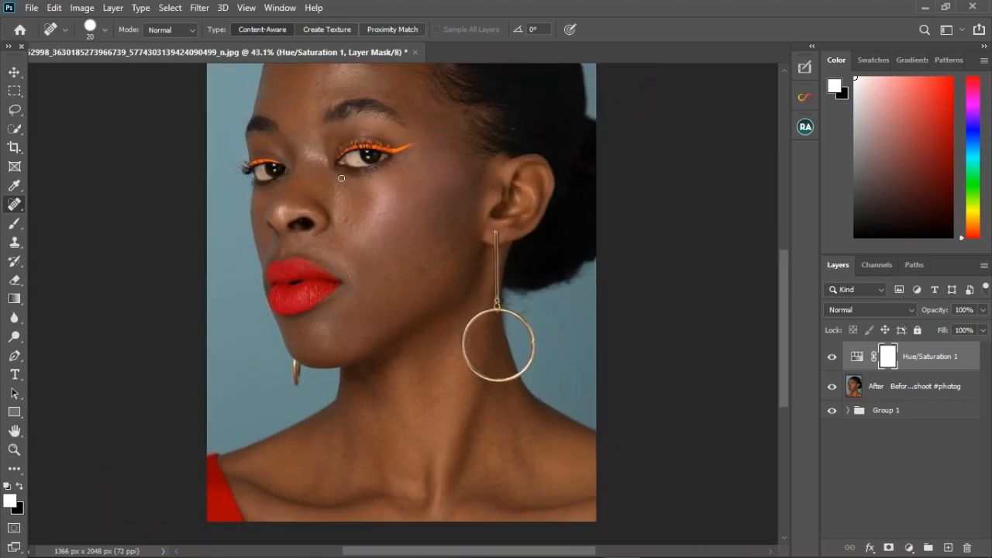
scroll(341, 178, up, 2)
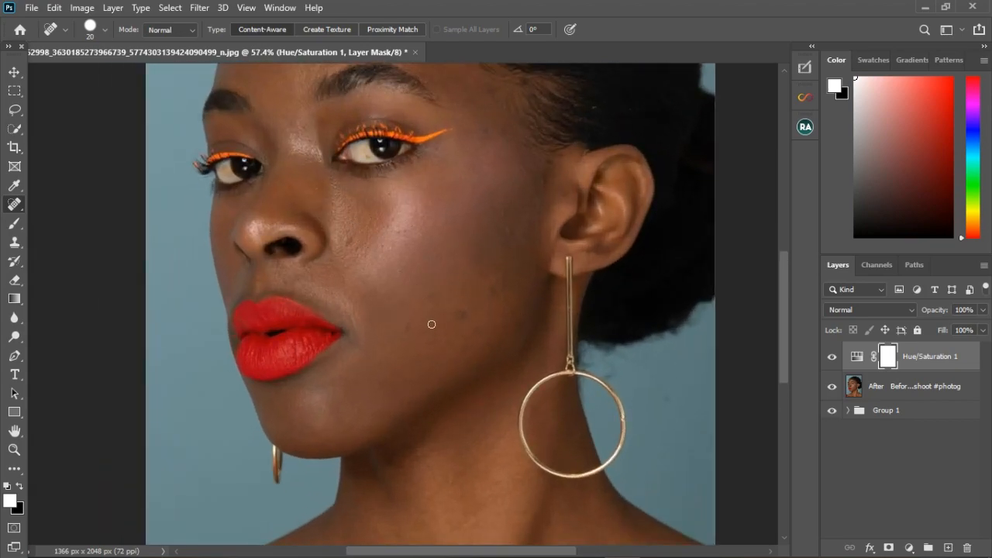
scroll(447, 316, down, 1)
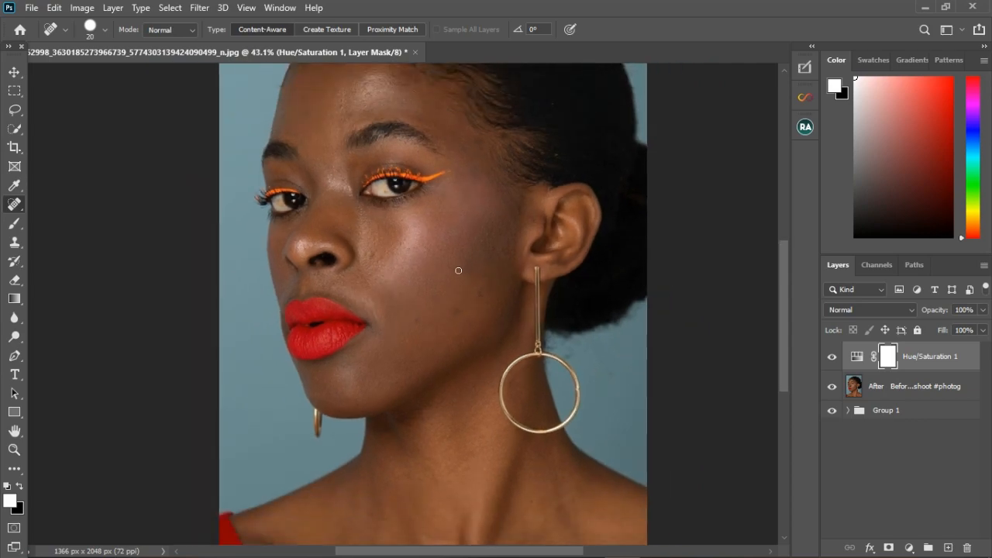
scroll(603, 215, up, 4)
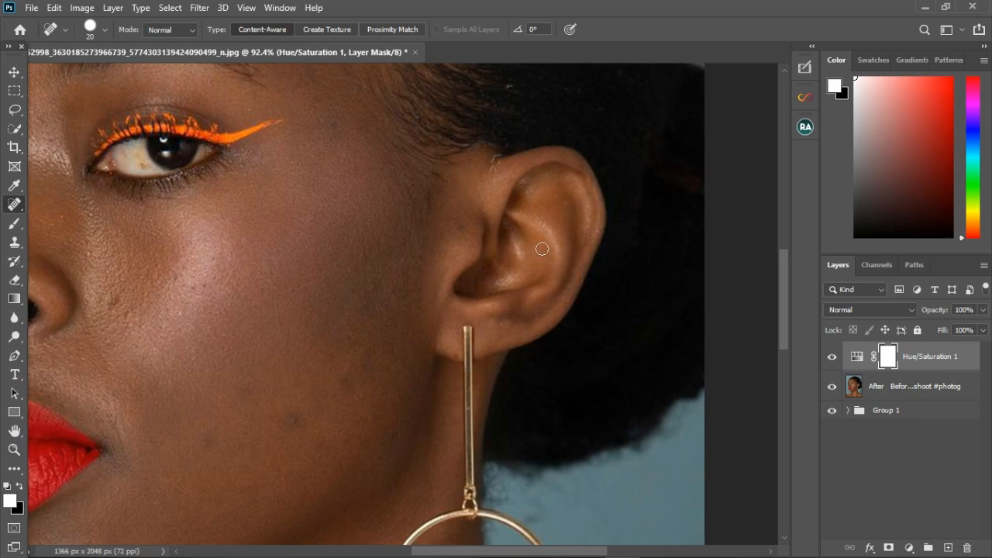
scroll(543, 251, down, 3)
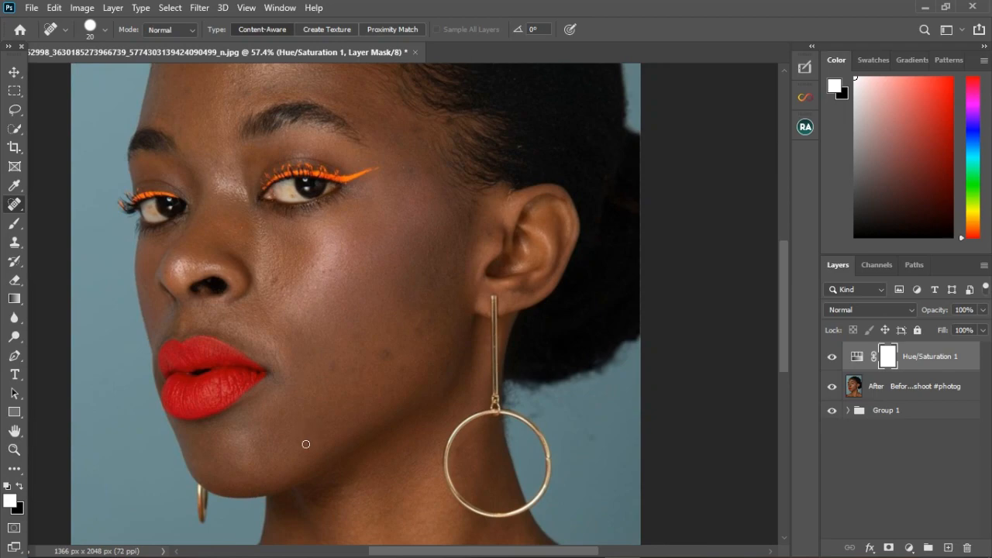
scroll(306, 443, up, 3)
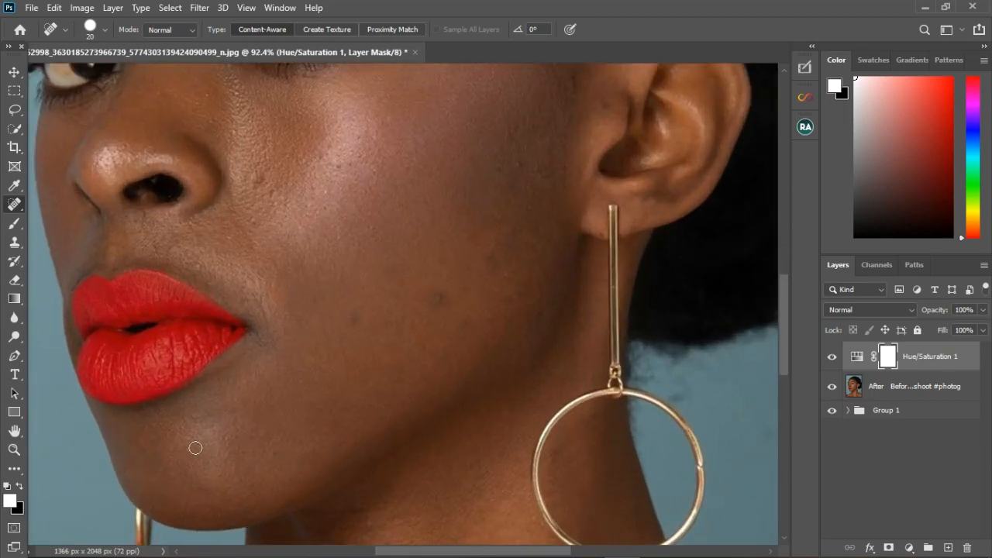
scroll(240, 485, down, 2)
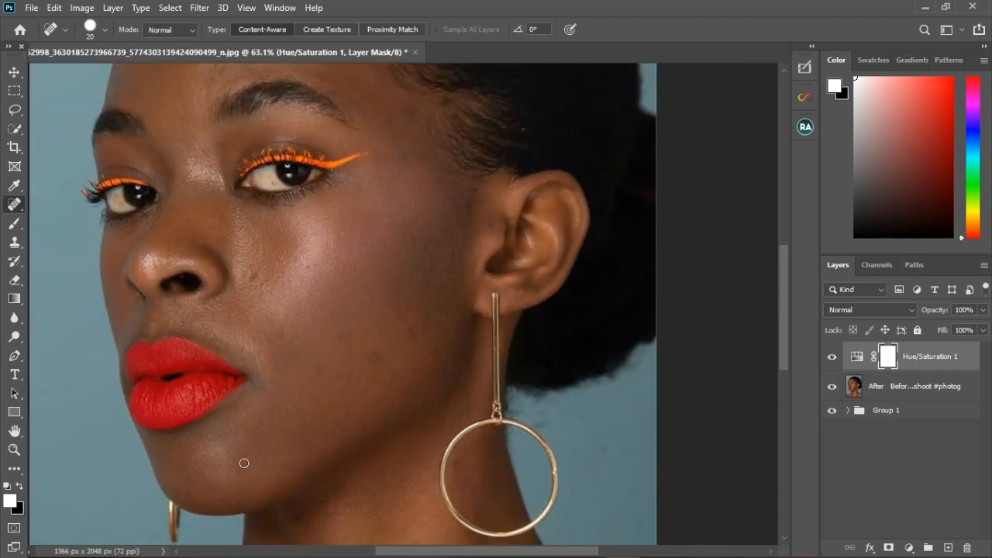
scroll(244, 462, down, 2)
scroll(306, 303, down, 2)
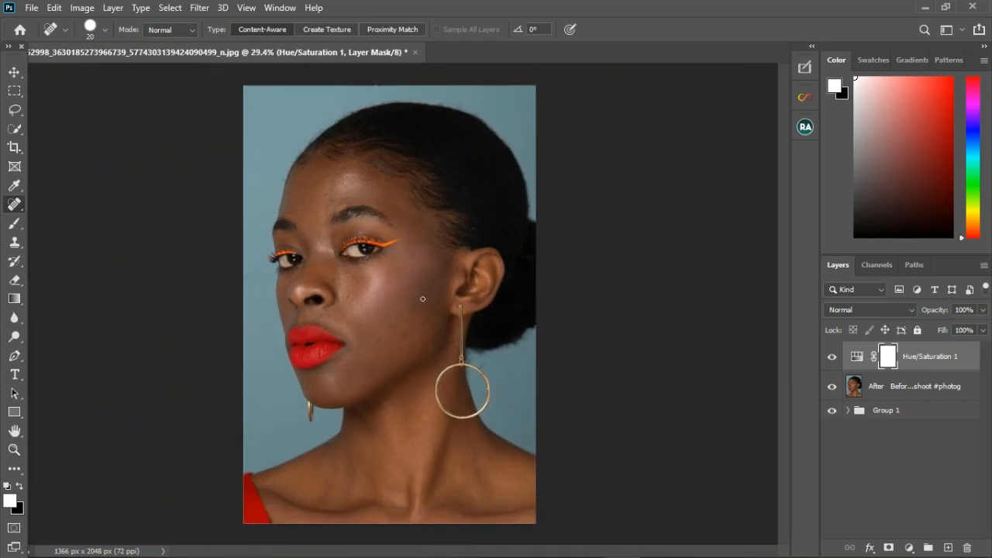
Reopen the Hue/Saturation adjustment and sample the ear's skin with the on-image adjustment tool at Point Sample size to target its colour range.
double_click(858, 361)
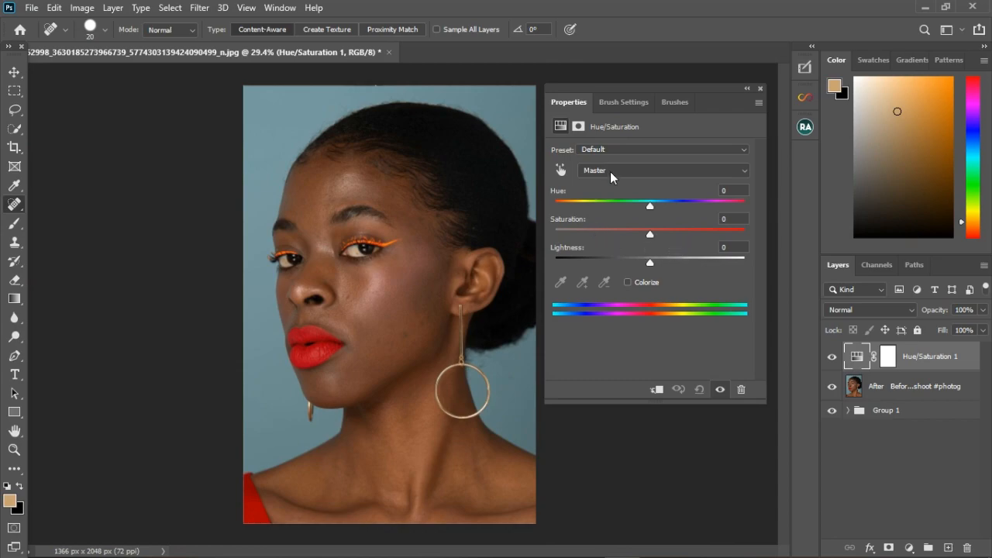
click(561, 171)
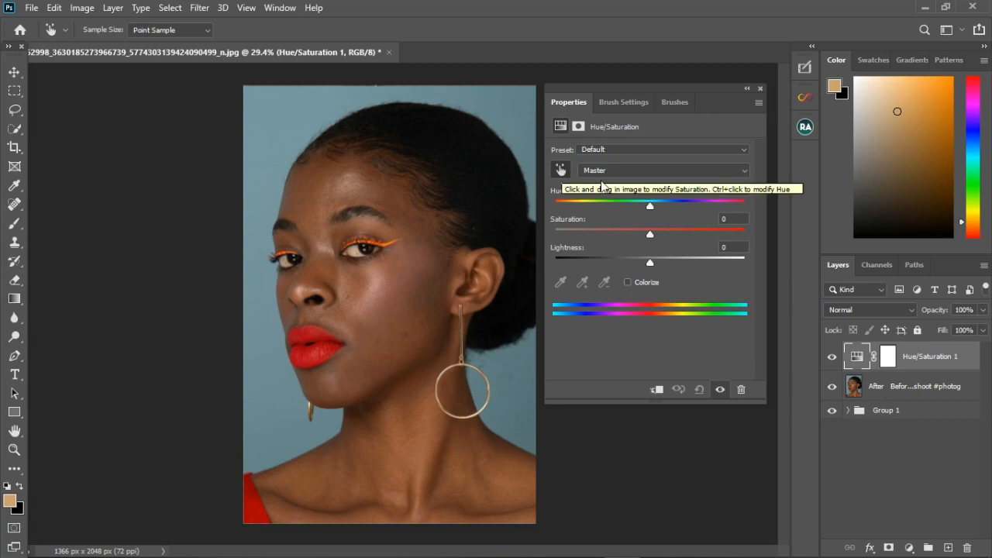
click(697, 170)
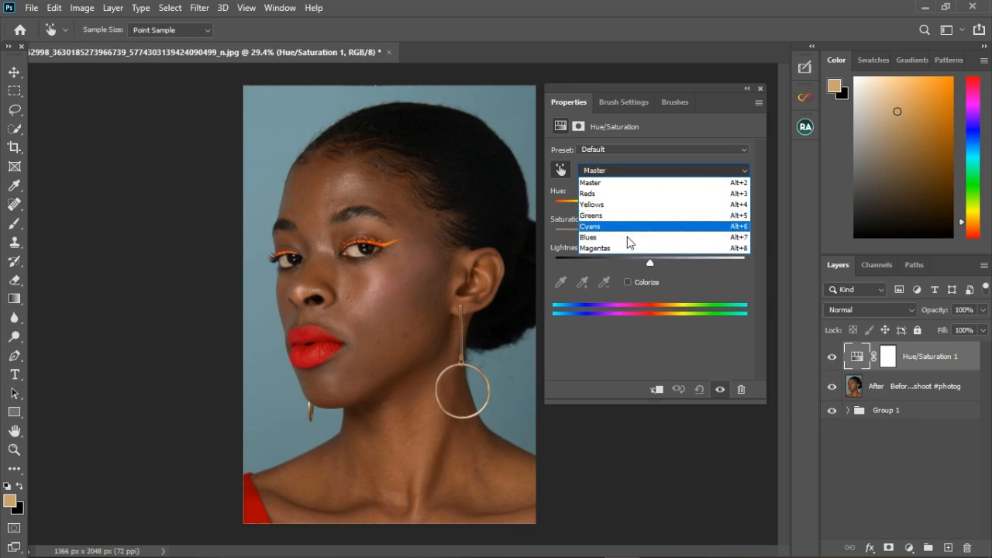
click(615, 165)
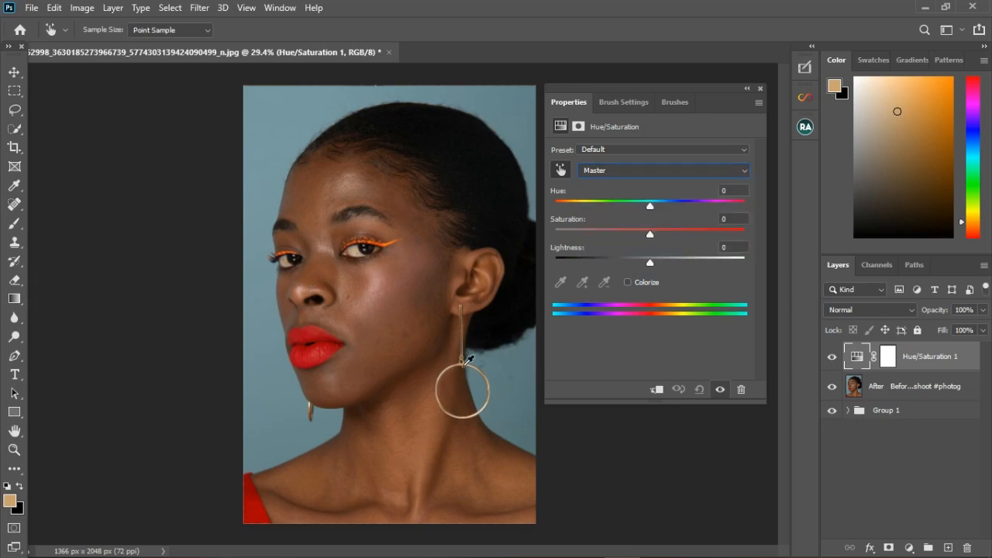
click(560, 171)
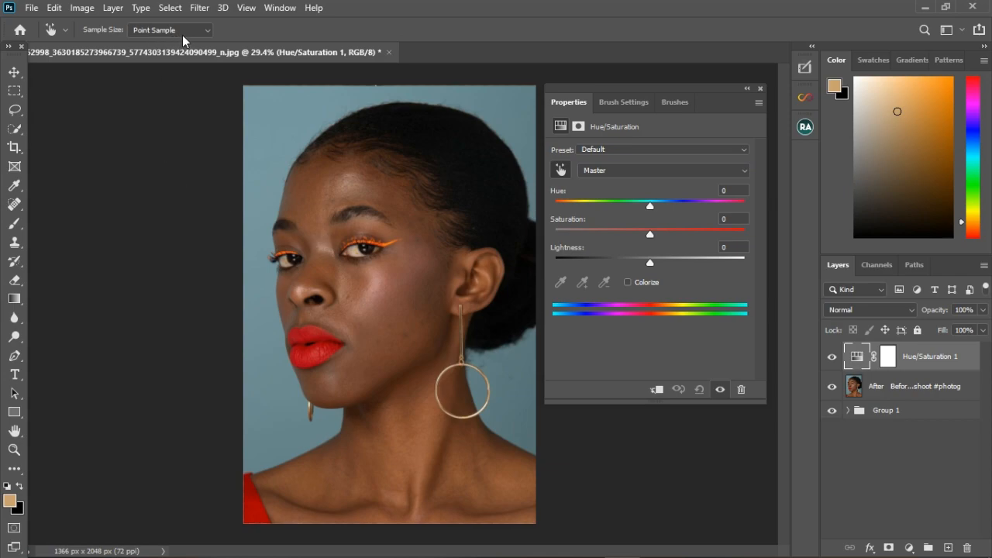
click(209, 30)
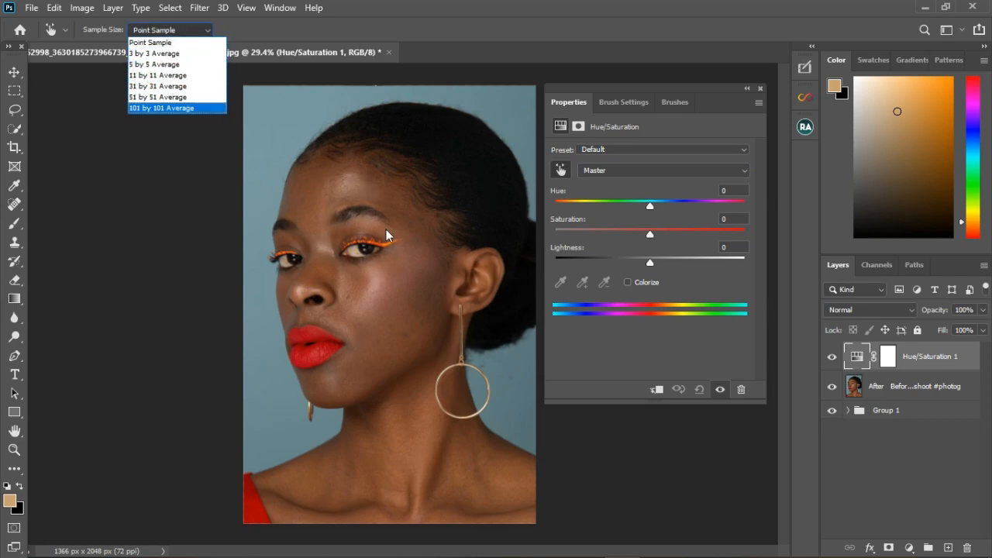
click(155, 42)
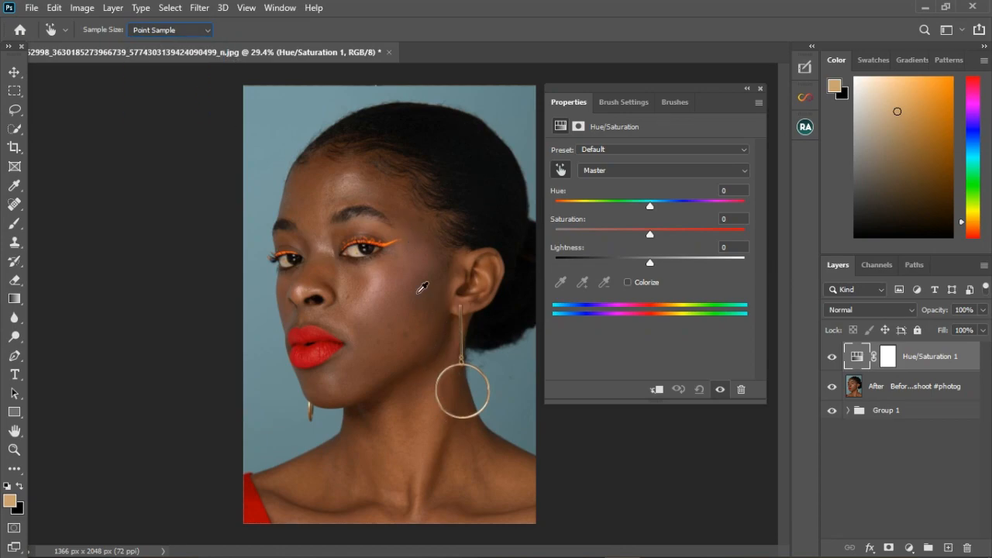
click(490, 286)
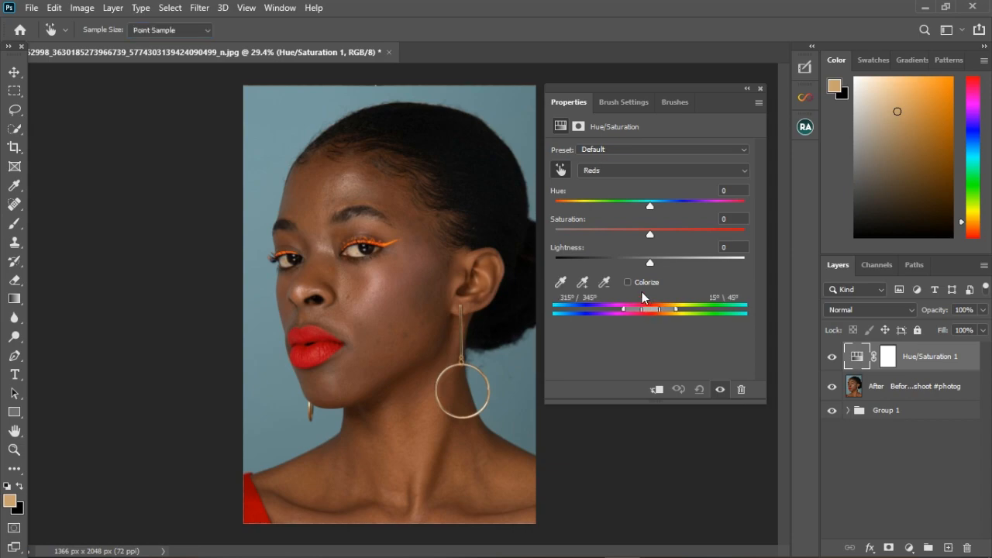
Set the Hue of the Reds range to +180 in the Hue/Saturation adjustment.
click(593, 169)
click(595, 169)
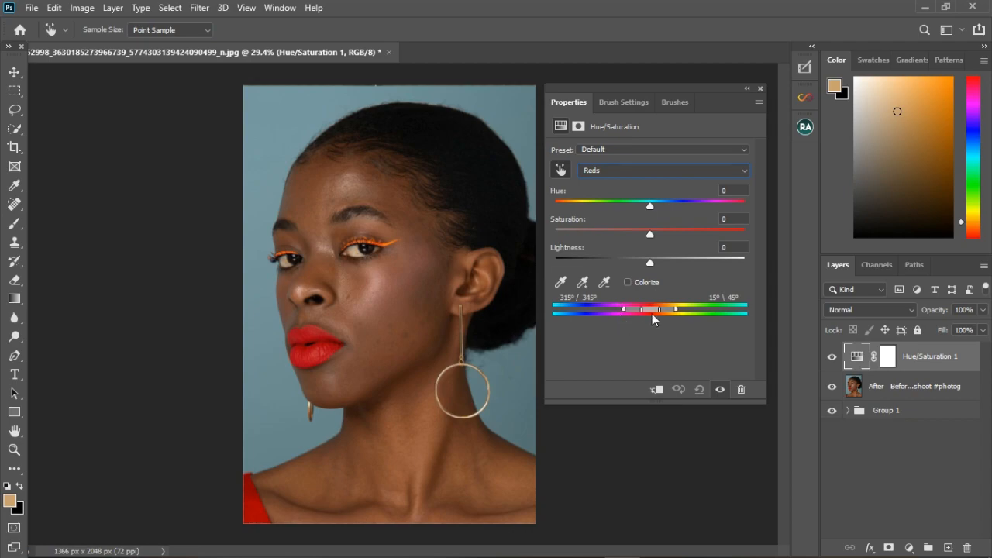
drag(654, 205, 752, 205)
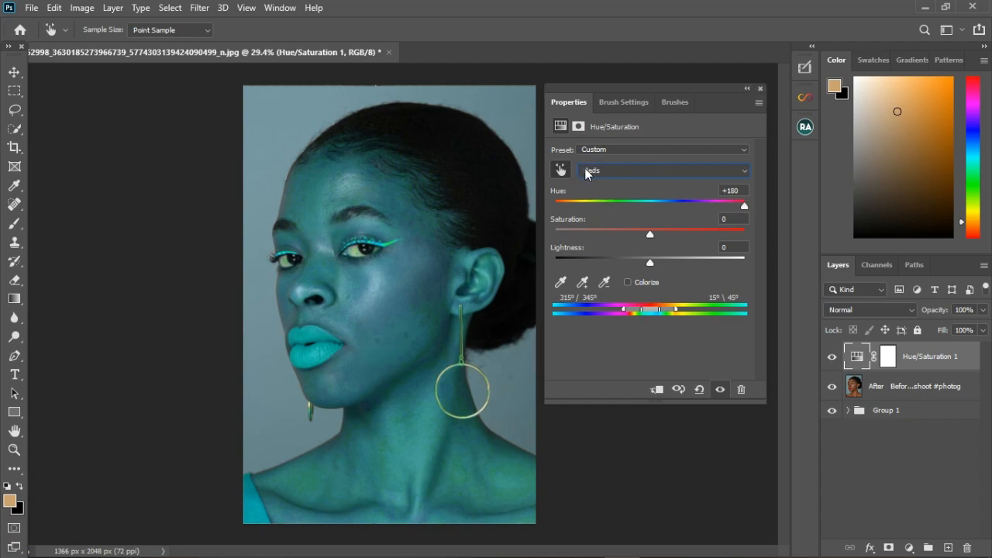
Close the properties and compare the skin on the face and neck with the Hue/Saturation layer shown and hidden.
click(760, 88)
scroll(341, 430, up, 3)
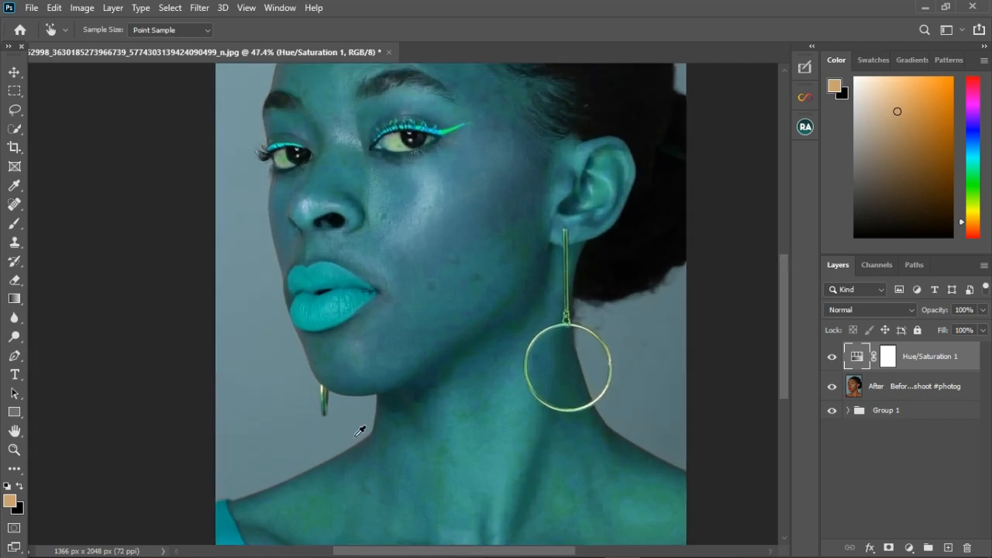
scroll(361, 434, down, 2)
scroll(452, 498, up, 3)
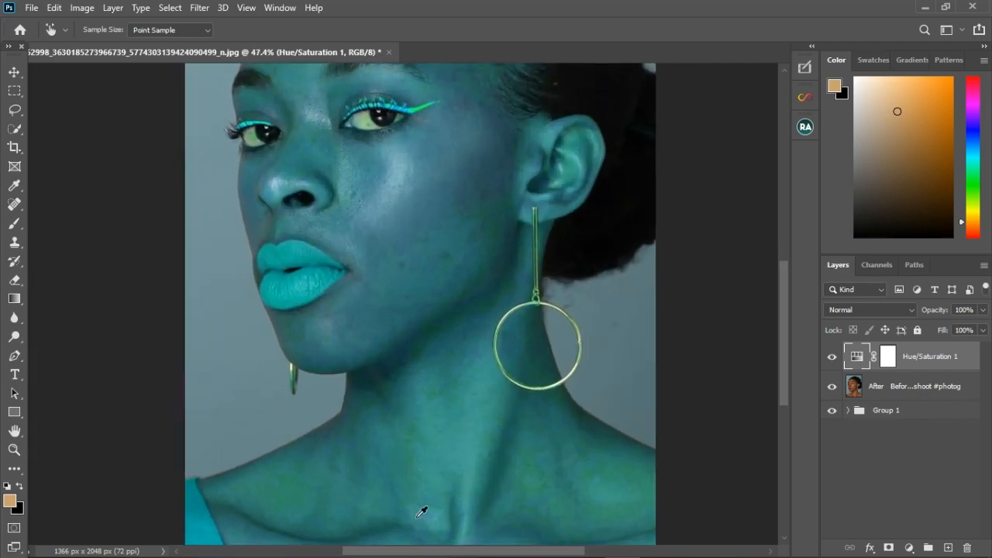
click(833, 358)
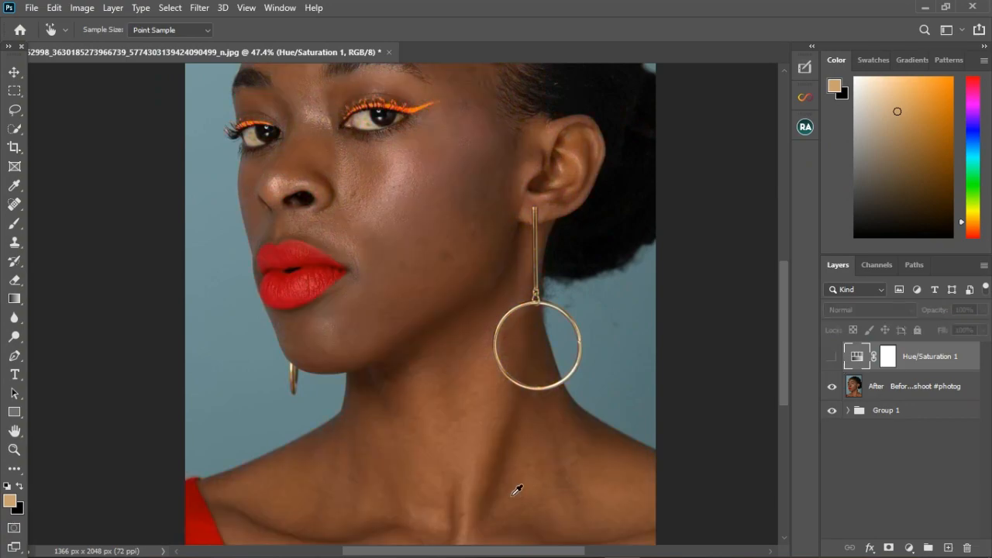
scroll(441, 482, up, 2)
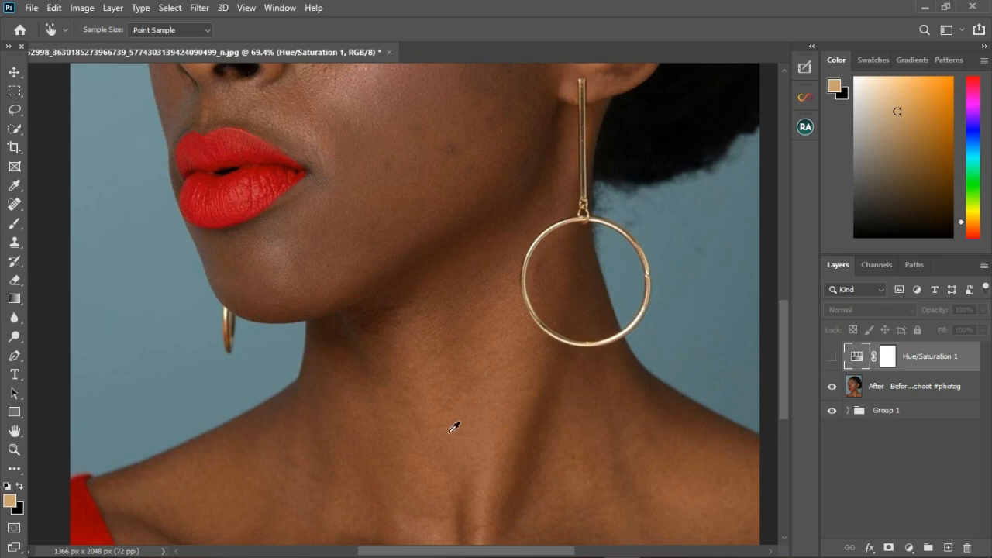
click(832, 362)
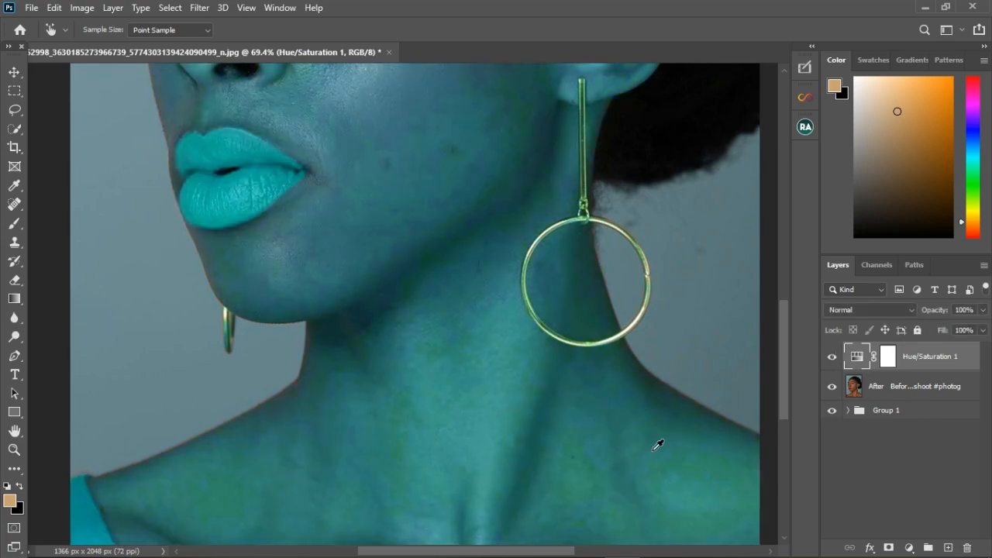
scroll(387, 279, down, 3)
scroll(358, 248, down, 2)
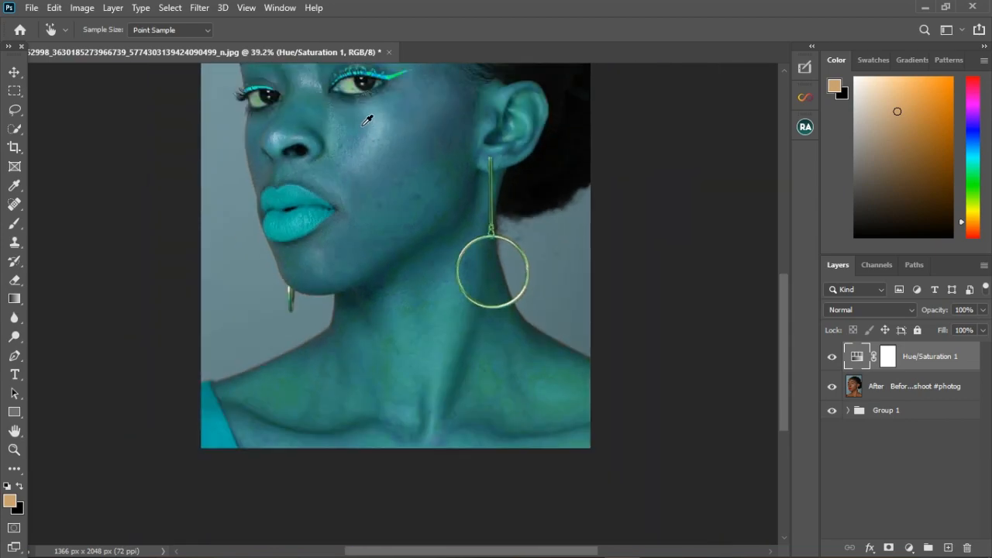
scroll(372, 140, up, 4)
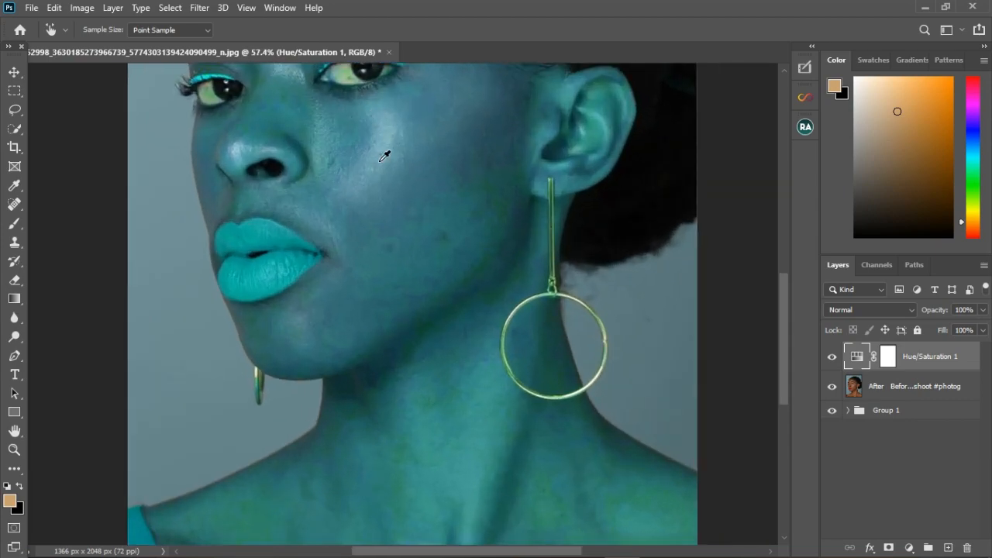
click(834, 358)
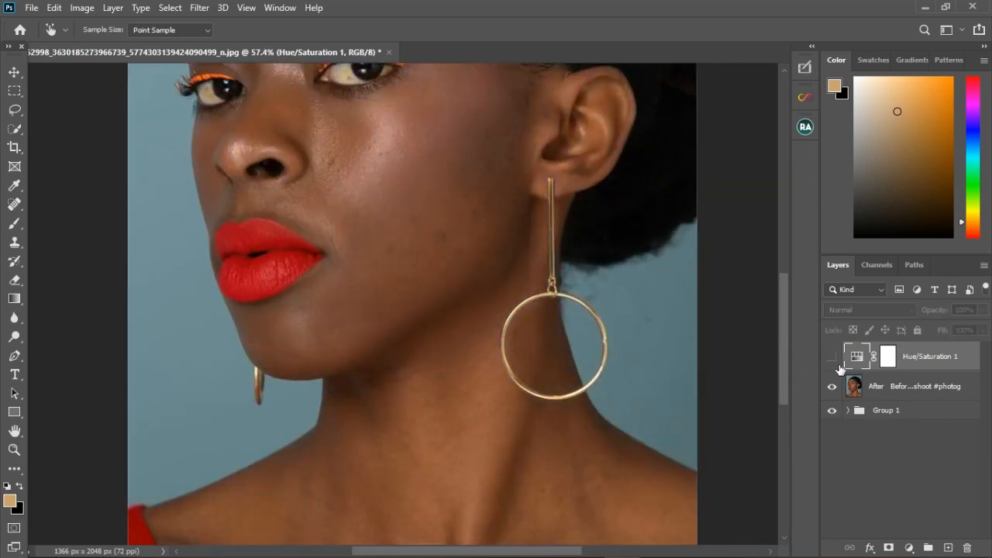
scroll(384, 225, down, 7)
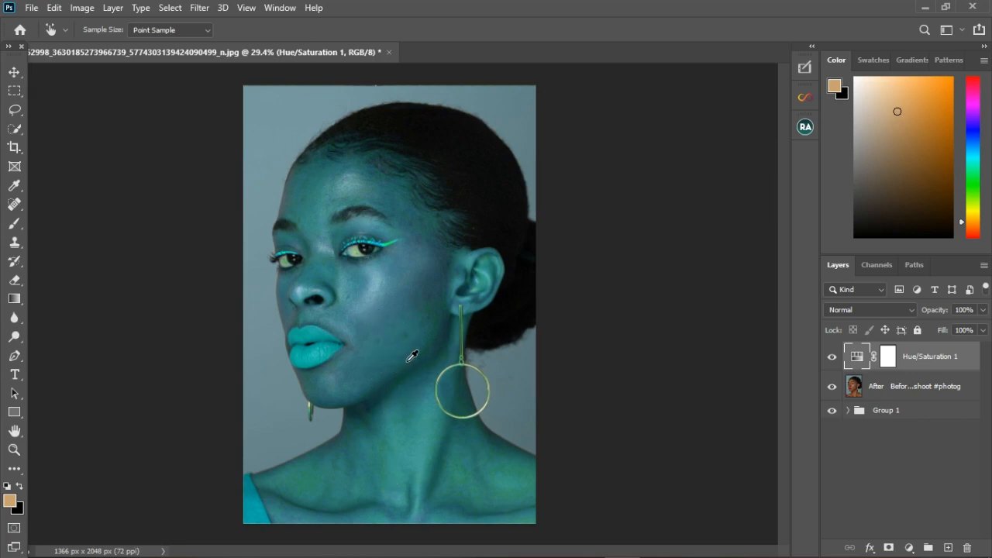
Reopen the Hue/Saturation adjustment, choose Reds and shift its colour range to 293°/324° and 353°\23°.
key(j)
double_click(857, 358)
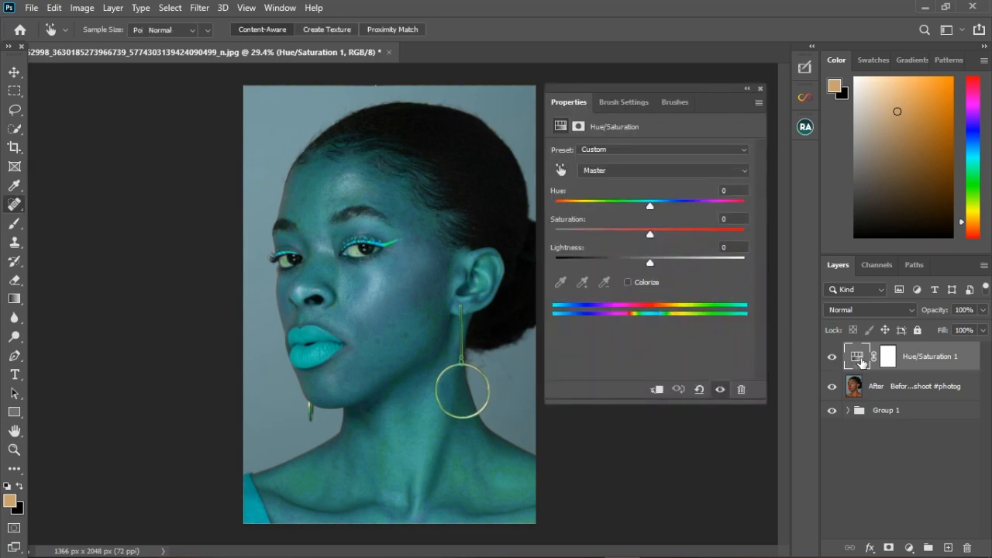
click(621, 168)
click(606, 193)
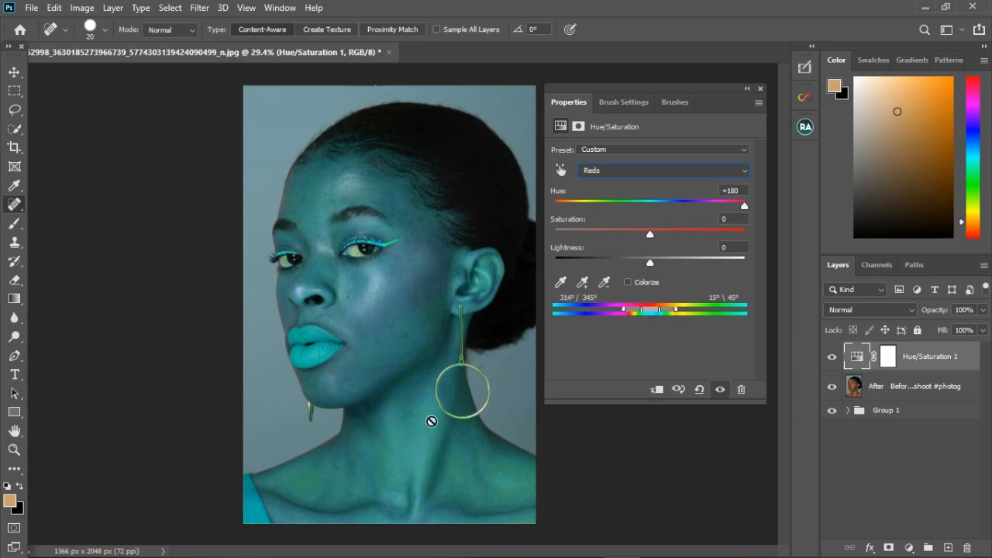
drag(652, 310, 642, 311)
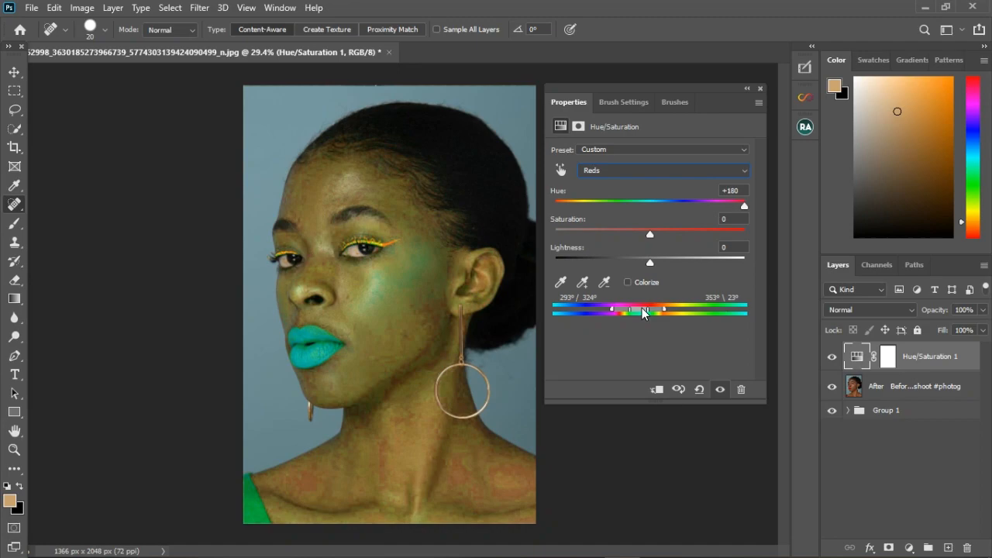
Compare the image with and without the adjustment and fine-tune the Reds colour range to 292°/323° and 352°\20°.
click(721, 390)
click(724, 389)
drag(661, 307, 662, 310)
drag(638, 310, 637, 311)
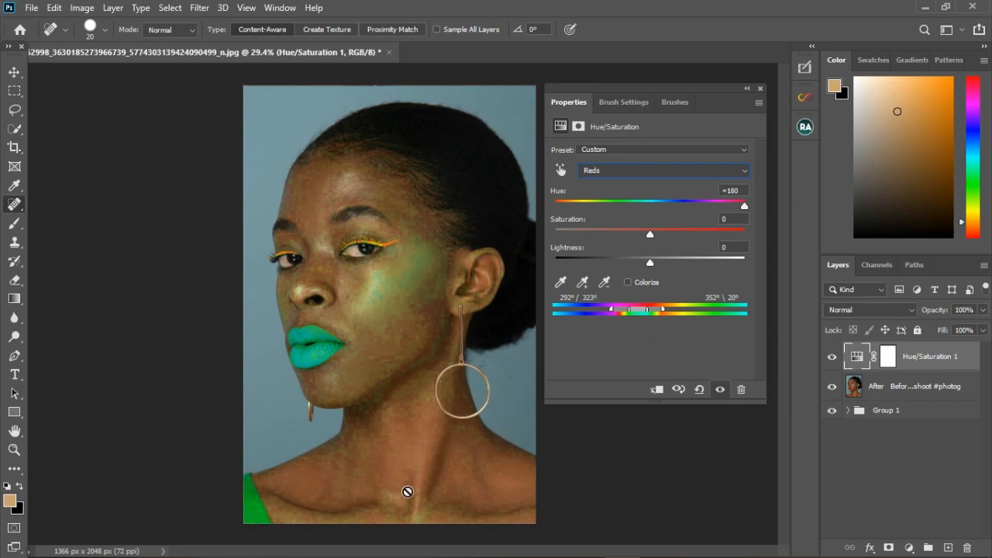
scroll(427, 465, up, 2)
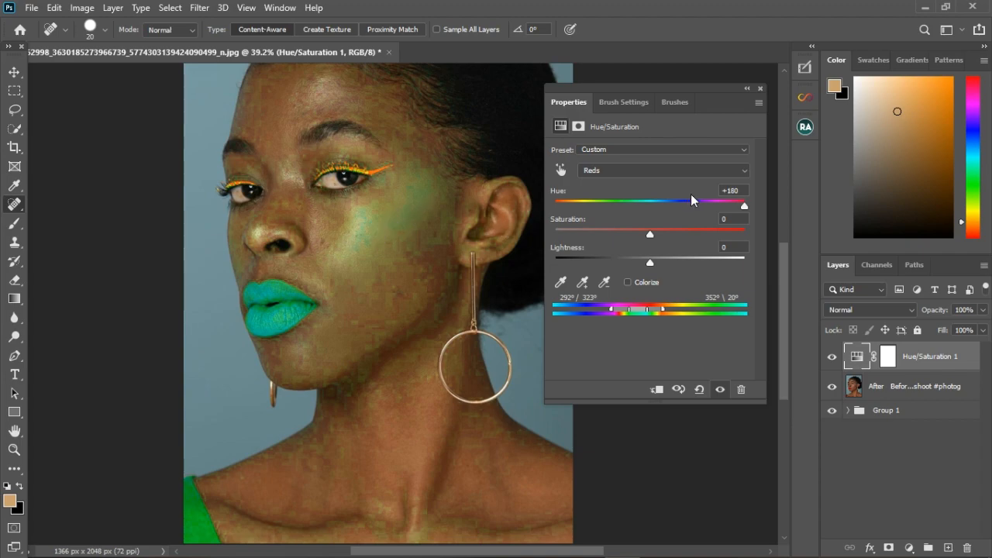
Set the Hue of the Reds range to +23 and compare the image with the adjustment shown and hidden.
drag(743, 203, 648, 208)
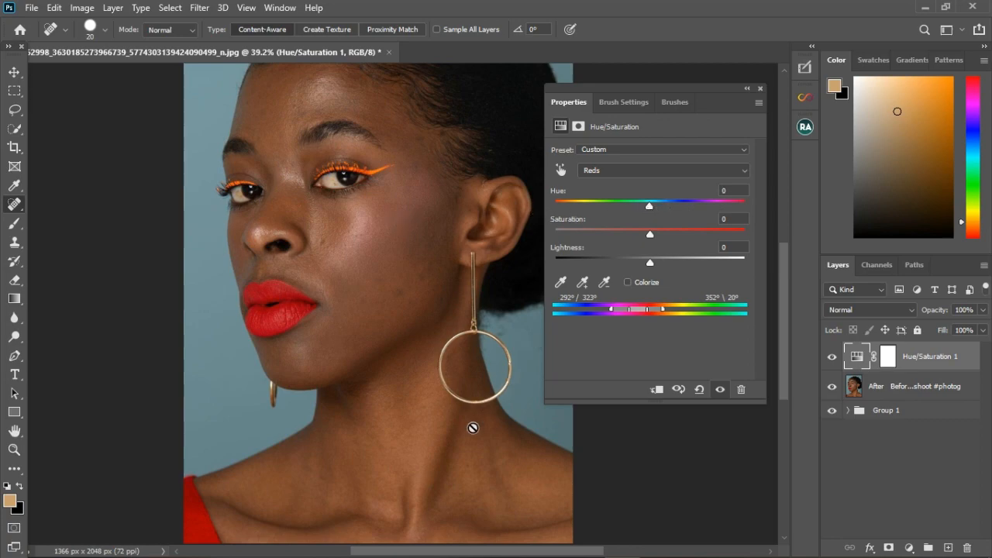
drag(649, 204, 669, 204)
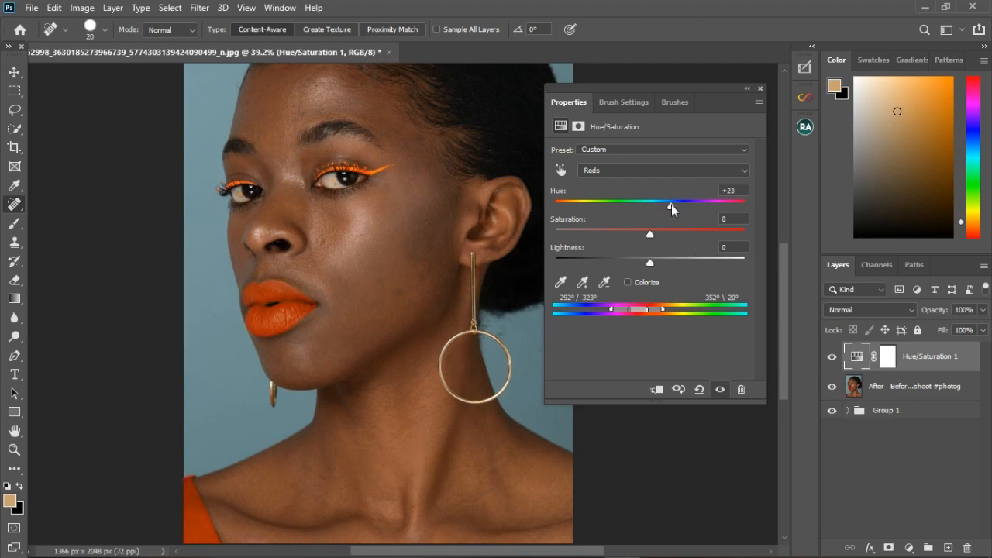
click(720, 390)
click(723, 393)
Slightly raise the saturation and lightness of the Reds range, then close the adjustment properties.
drag(672, 205, 679, 235)
drag(651, 261, 661, 263)
click(761, 89)
scroll(457, 434, down, 2)
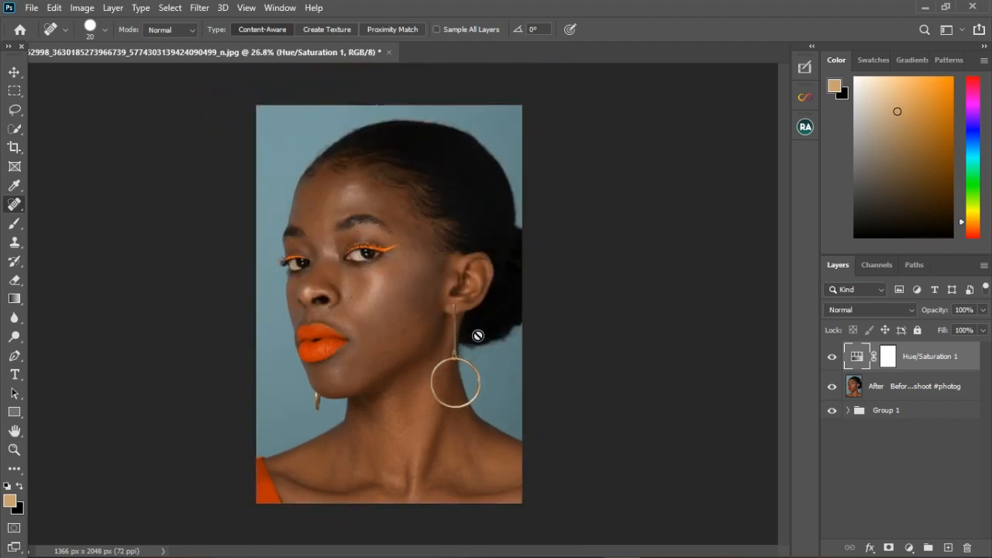
scroll(388, 420, up, 1)
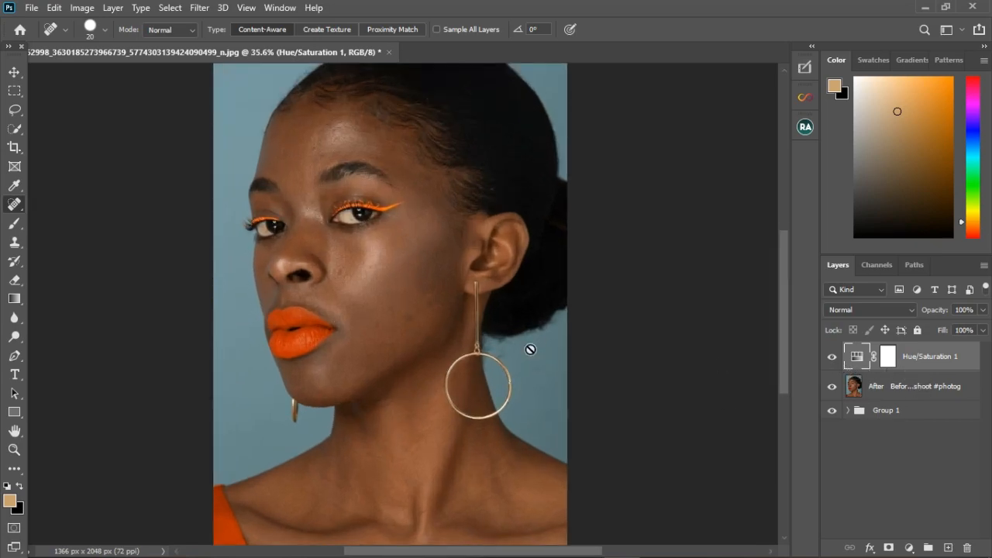
Paint black with a size 125 brush on the Hue/Saturation 1 mask over the lips and the red garment.
drag(14, 223, 43, 230)
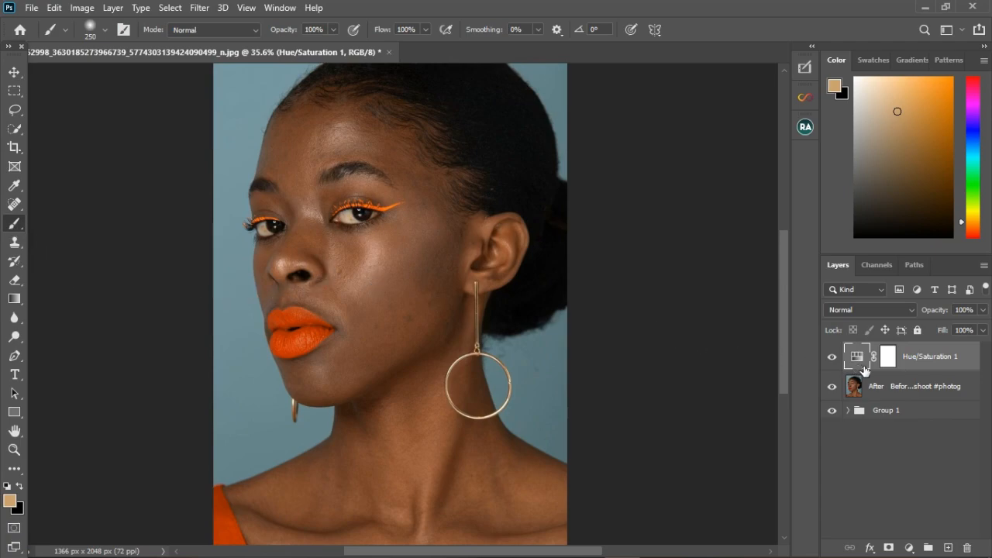
click(7, 486)
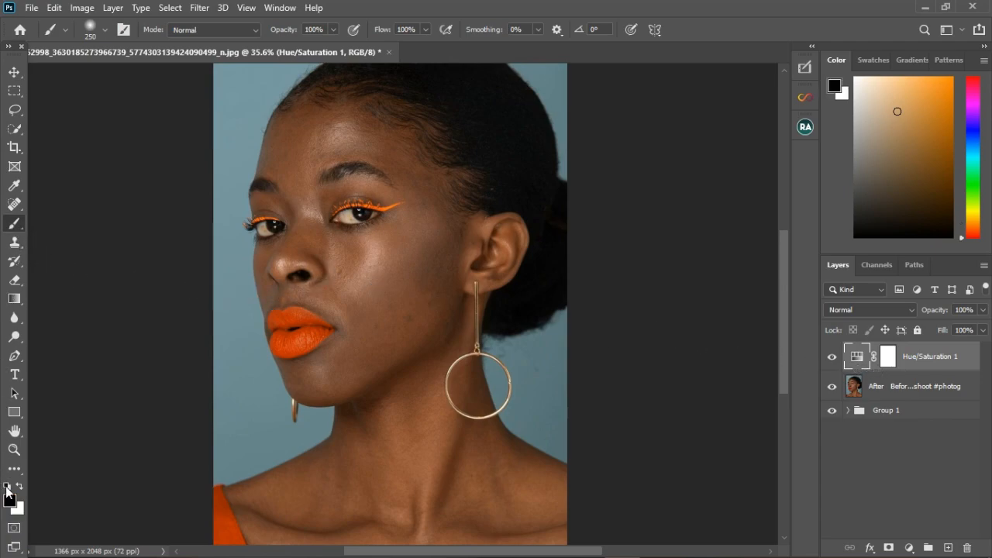
click(888, 356)
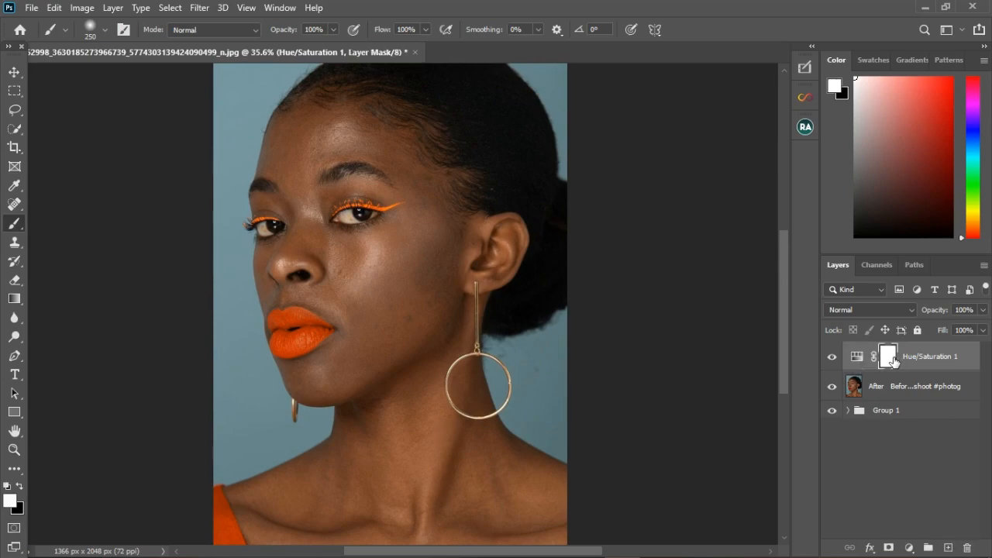
click(20, 488)
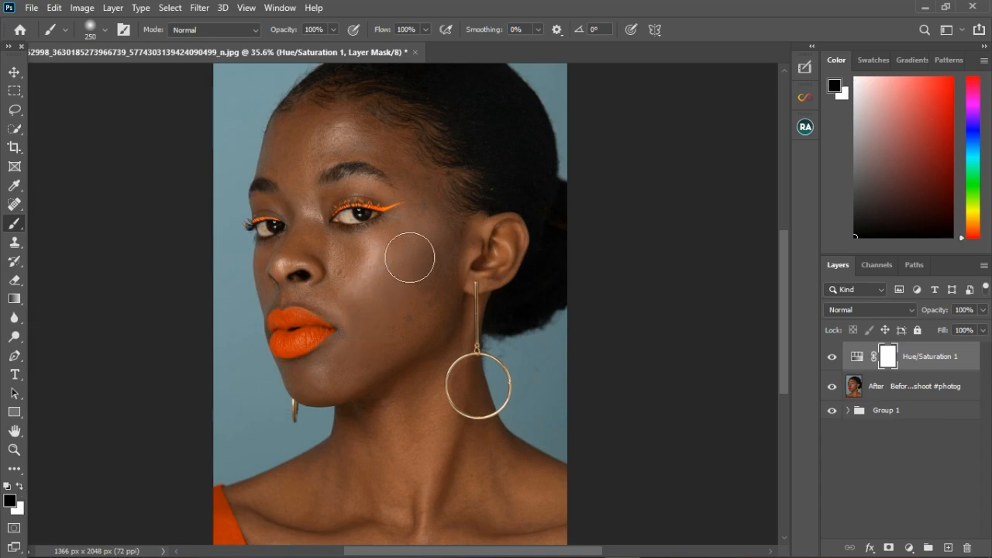
key(bracketleft)
key(bracketleft)
key(bracketleft)
key(bracketleft)
mouse_move(299, 341)
mouse_down()
mouse_move(308, 349)
mouse_move(328, 341)
mouse_move(299, 333)
mouse_move(328, 343)
mouse_up()
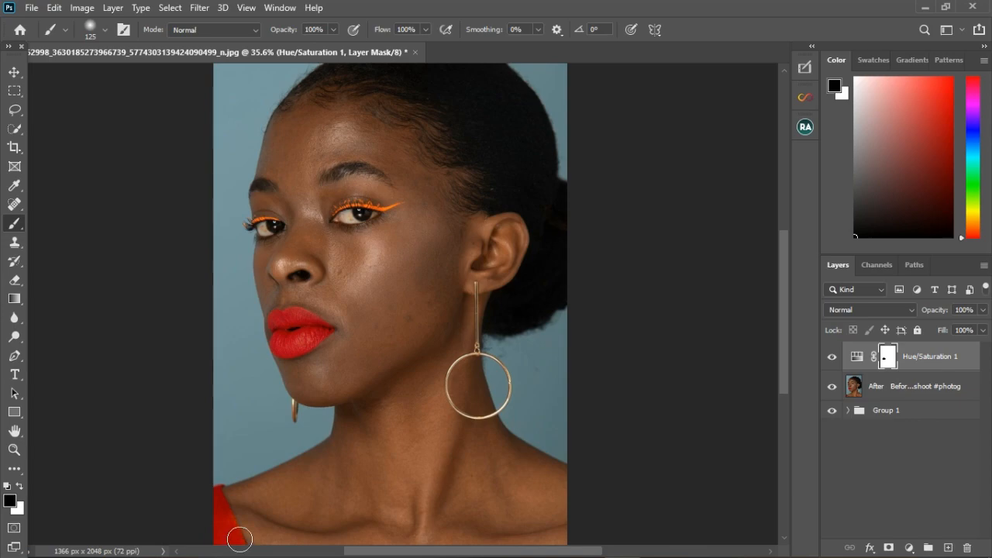
Reduce the brush size to 40 and paint black on the mask over the eyes and orange eyeliner.
scroll(341, 205, up, 1)
scroll(357, 205, up, 1)
key(bracketleft)
key(bracketleft)
key(bracketleft)
key(bracketleft)
key(bracketleft)
key(bracketleft)
key(bracketleft)
key(bracketleft)
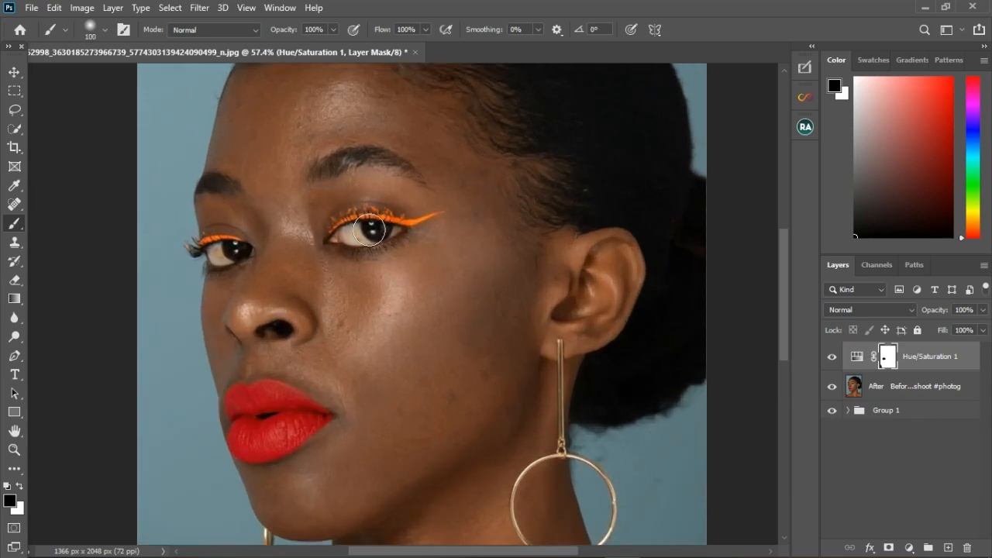
drag(341, 231, 439, 218)
Compare the masked portrait with the Hue/Saturation 1 layer shown and hidden.
click(833, 357)
click(833, 356)
scroll(305, 213, down, 3)
scroll(381, 405, down, 1)
scroll(395, 413, up, 3)
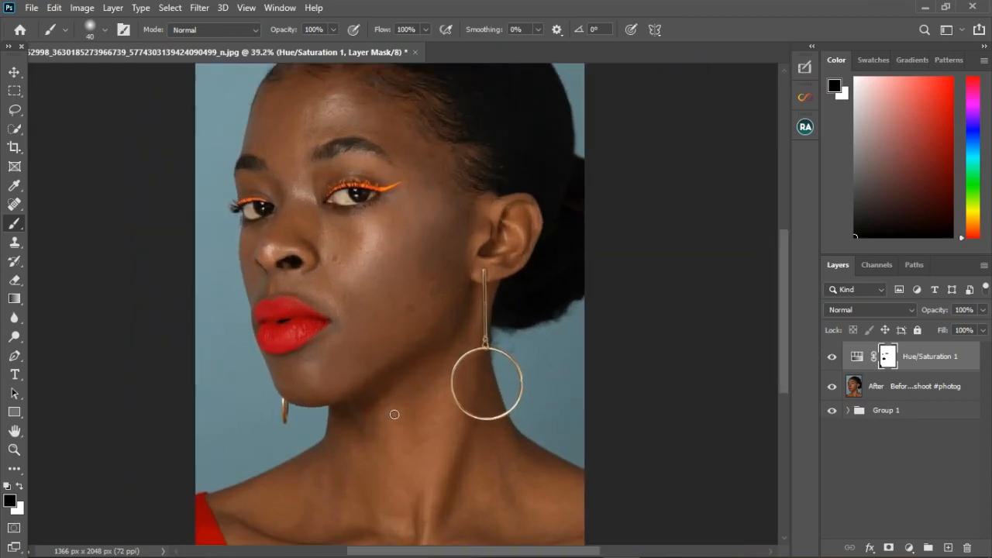
click(833, 357)
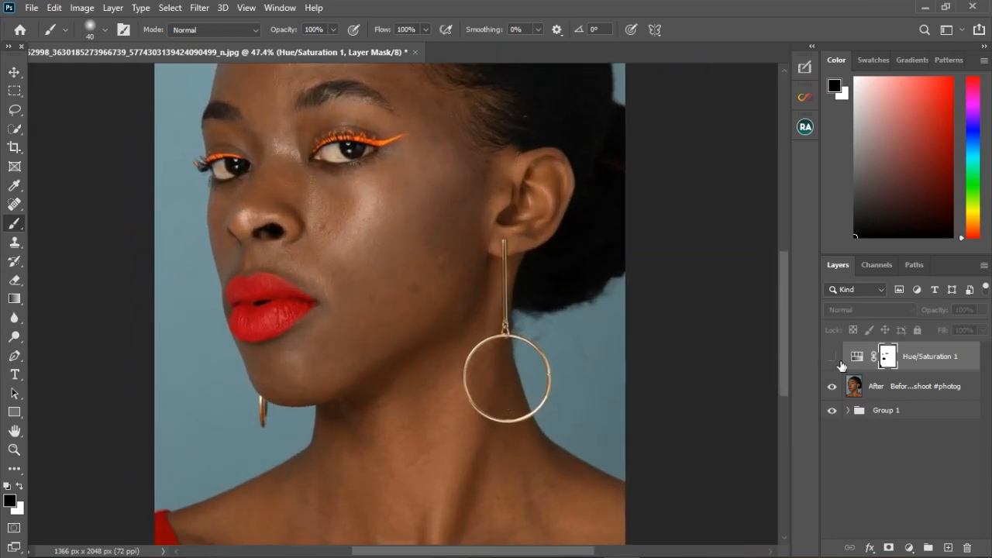
click(833, 357)
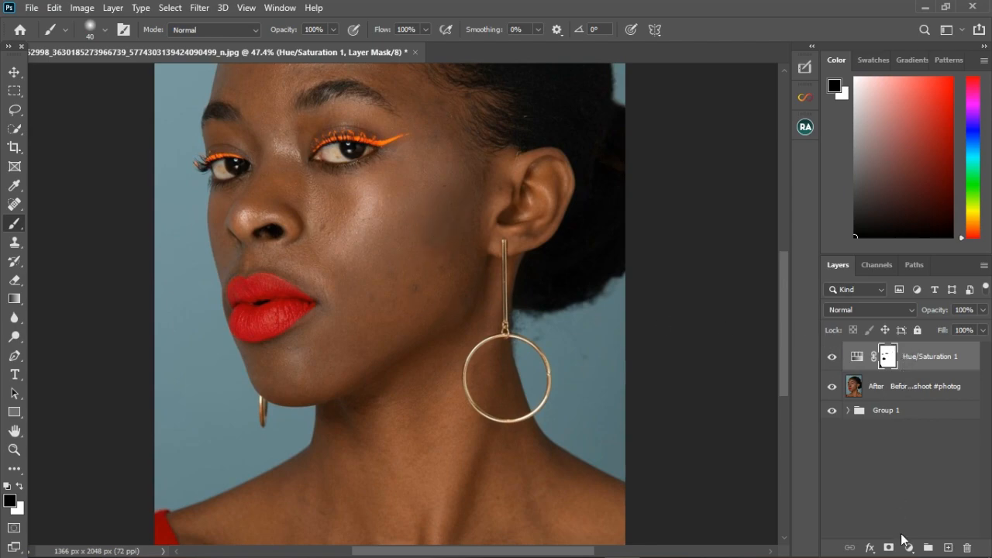
Add a second Hue/Saturation layer targeting Reds sampled from the neck, with Hue +180 and colour range 293°/324° and 353°\23°.
click(909, 547)
click(891, 408)
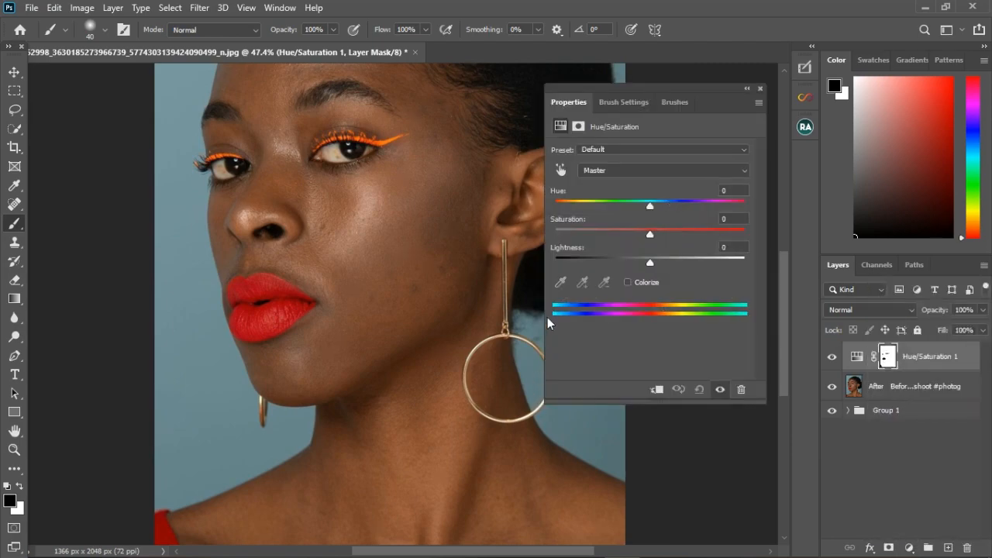
click(560, 170)
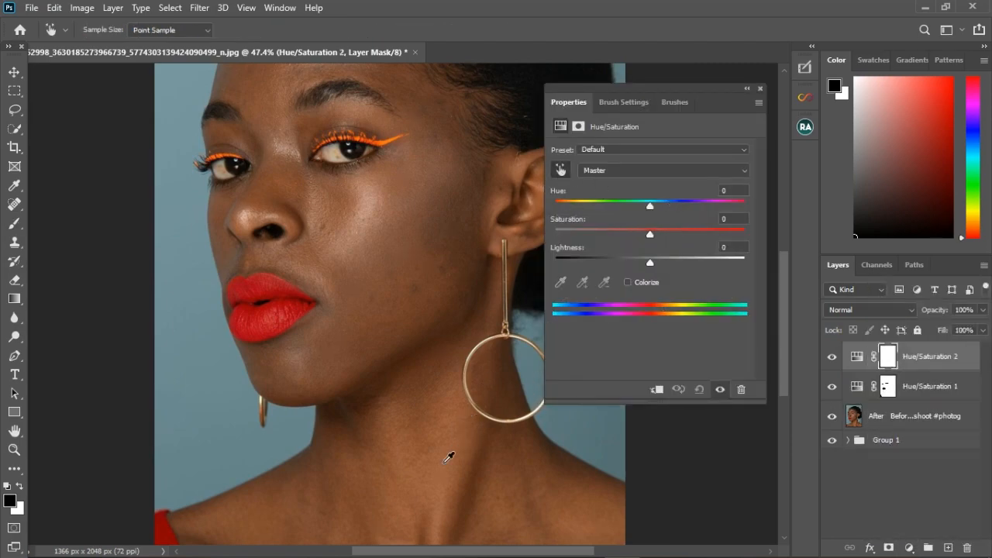
click(420, 450)
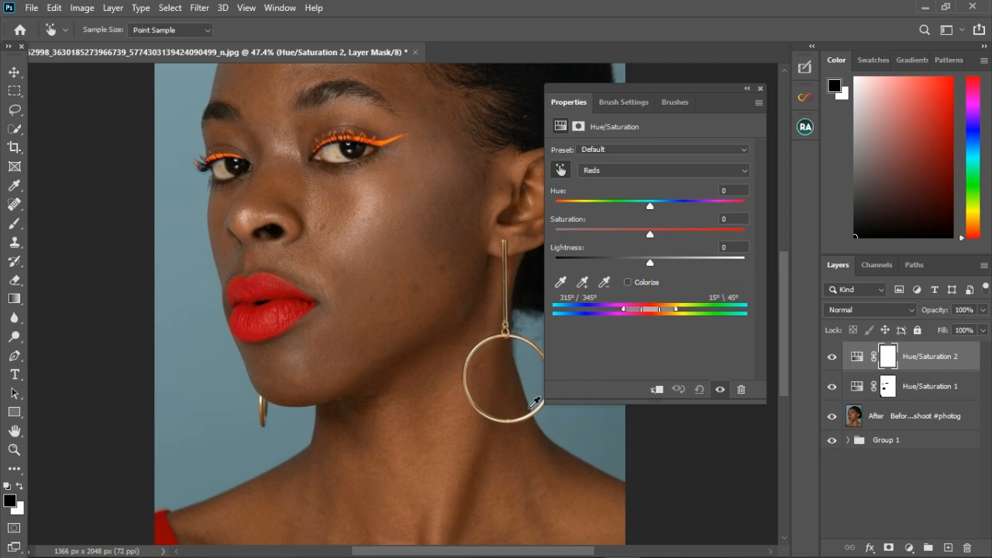
drag(650, 206, 771, 202)
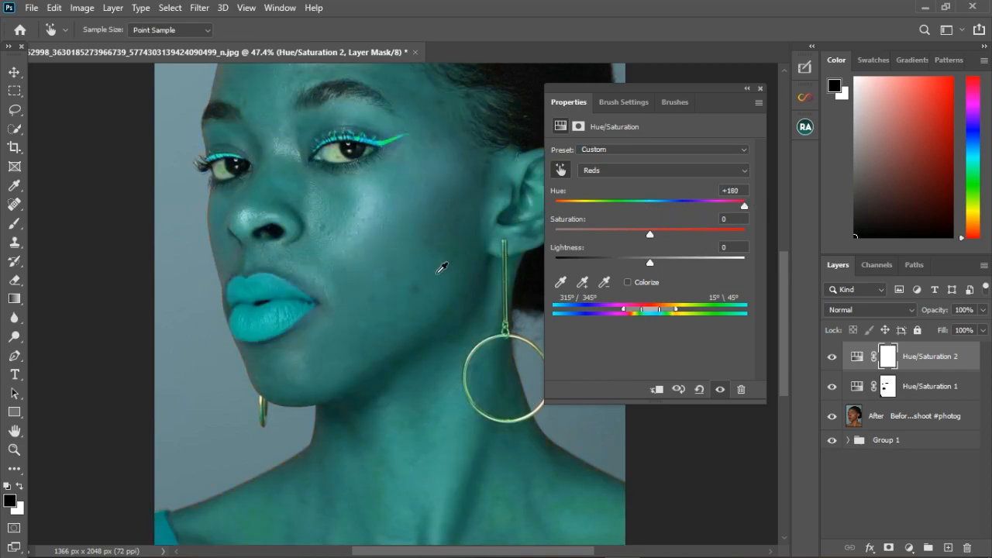
scroll(343, 288, down, 2)
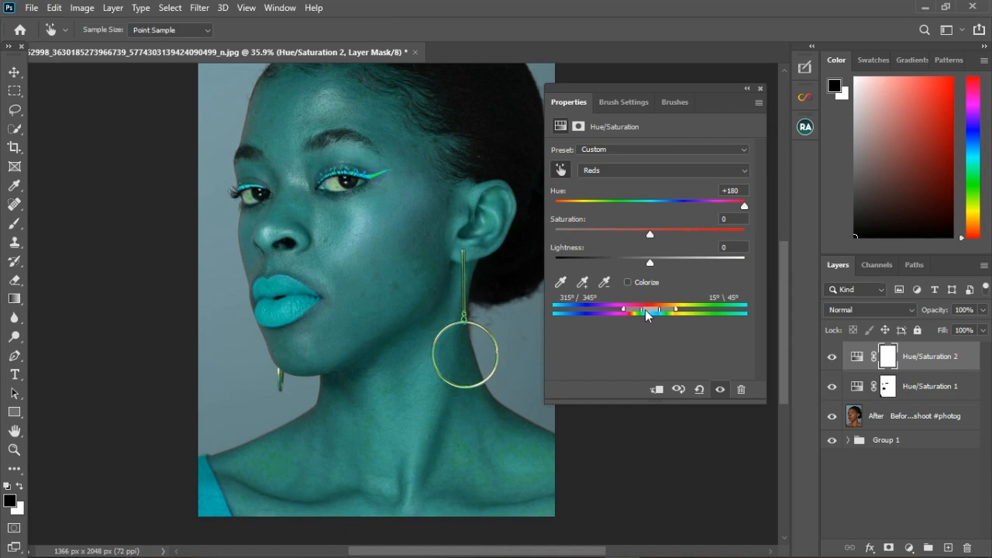
mouse_move(649, 309)
mouse_down()
mouse_move(684, 310)
mouse_move(637, 310)
mouse_up()
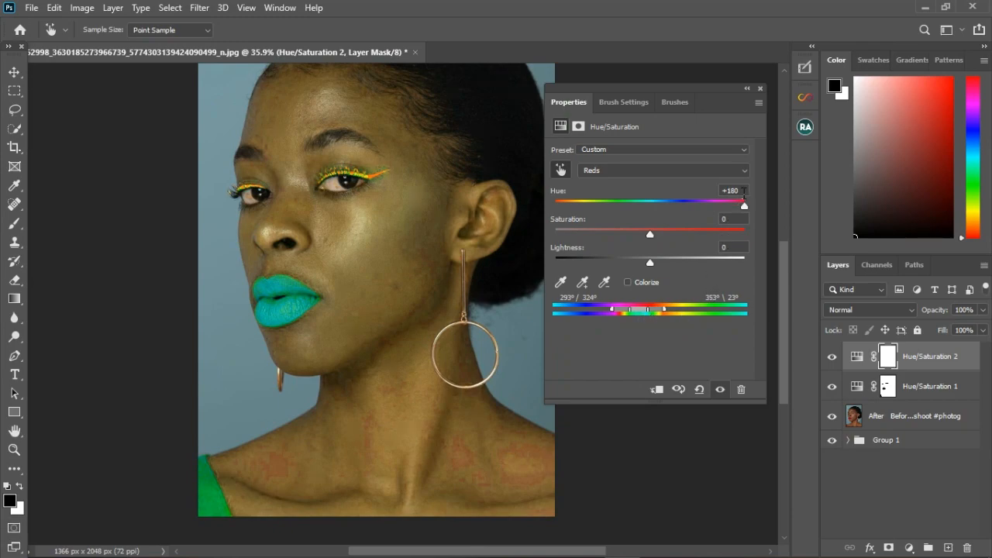
Set the Reds to Hue +31, Saturation +16 and Lightness +4, then close the adjustment properties.
drag(744, 203, 681, 205)
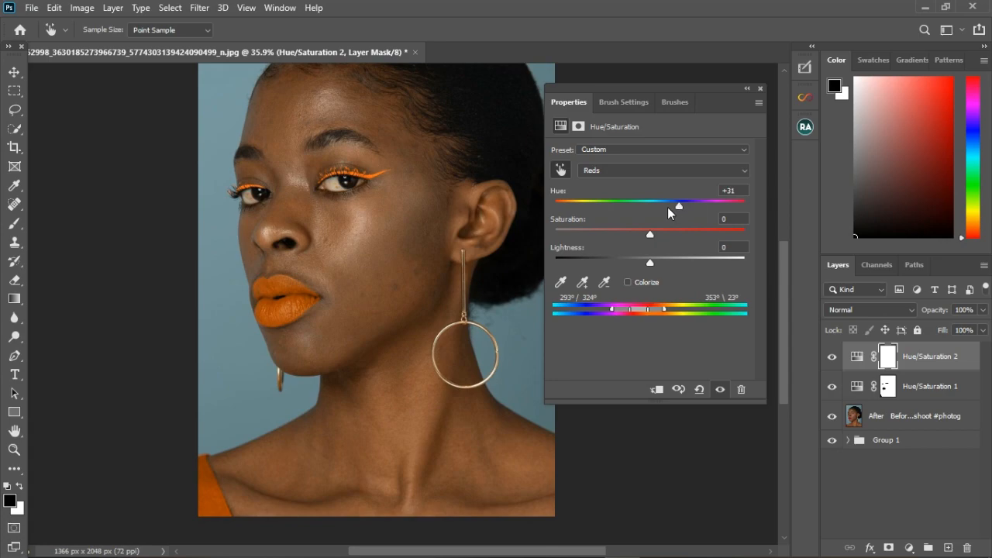
drag(651, 234, 661, 233)
click(654, 263)
click(760, 89)
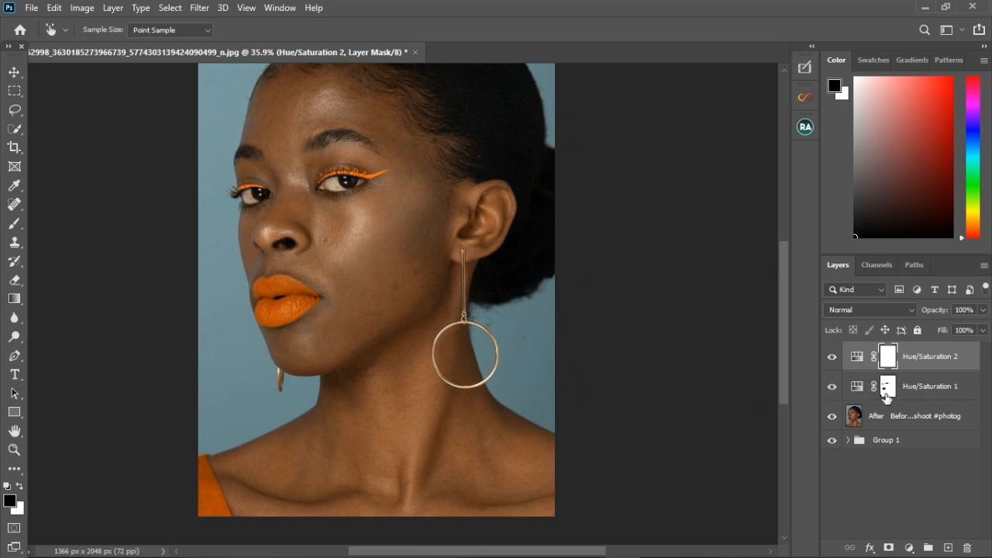
Replace the layer mask of Hue/Saturation 2 with the painted mask from Hue/Saturation 1.
click(887, 391)
drag(893, 397, 888, 357)
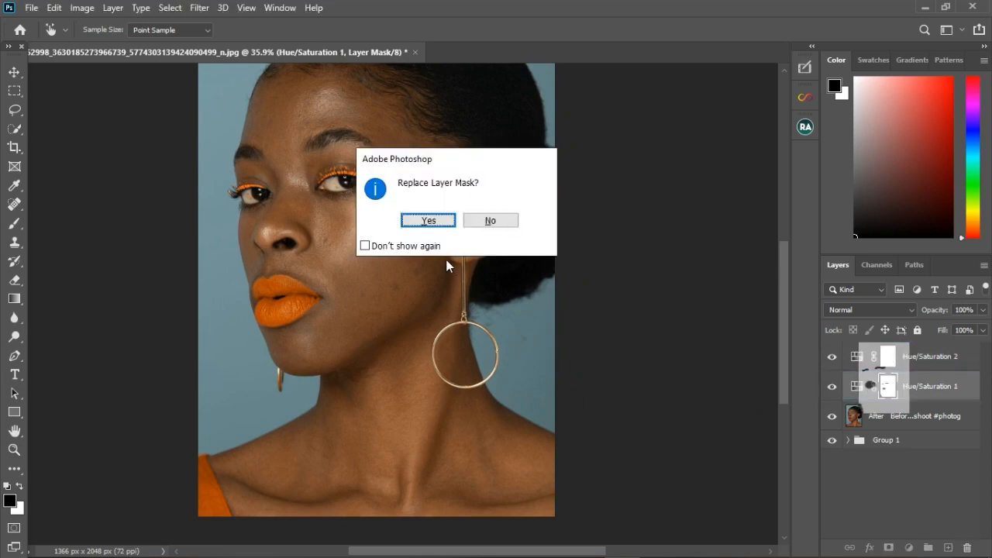
click(428, 220)
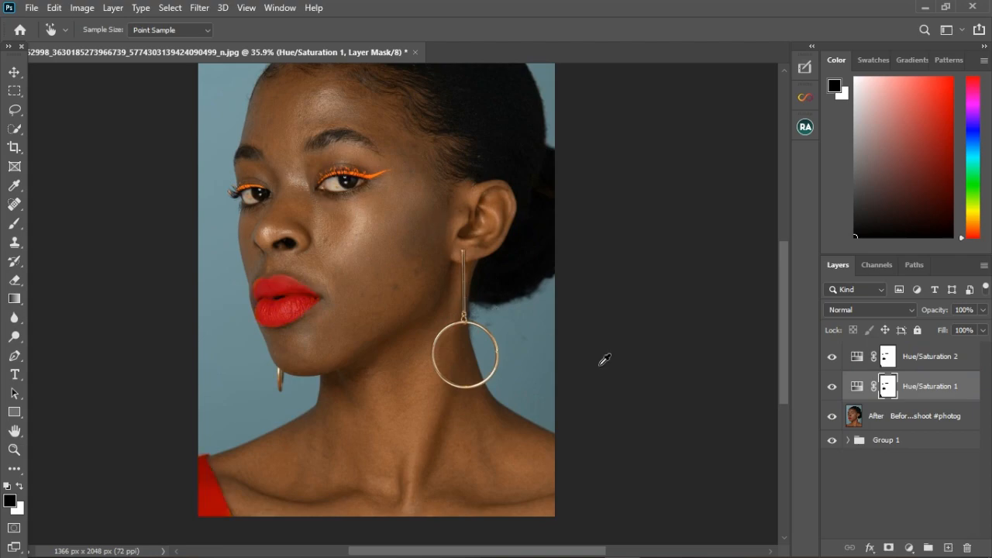
Group the two Hue/Saturation layers, compare the portrait with and without the group, and leave the group hidden.
shift+click(938, 361)
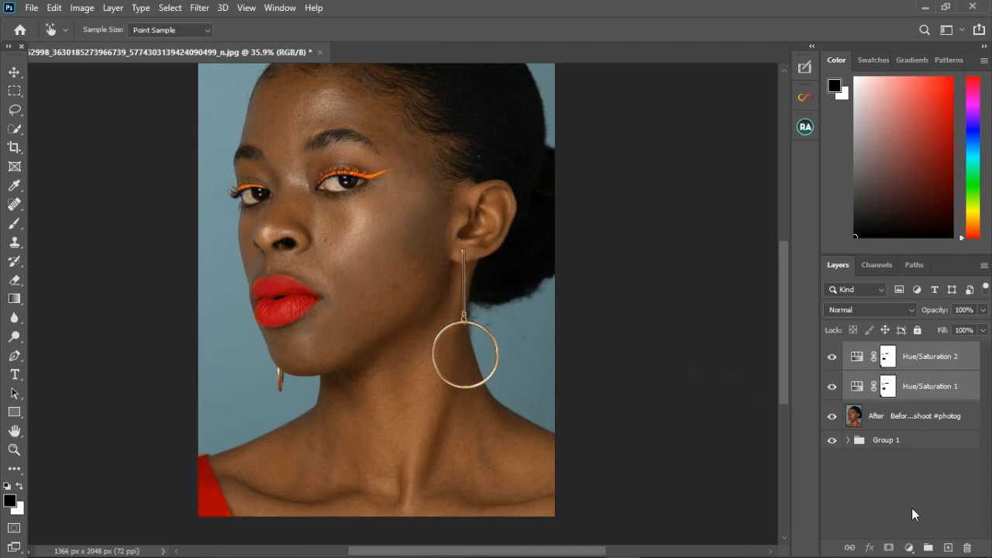
click(928, 547)
click(833, 352)
click(833, 353)
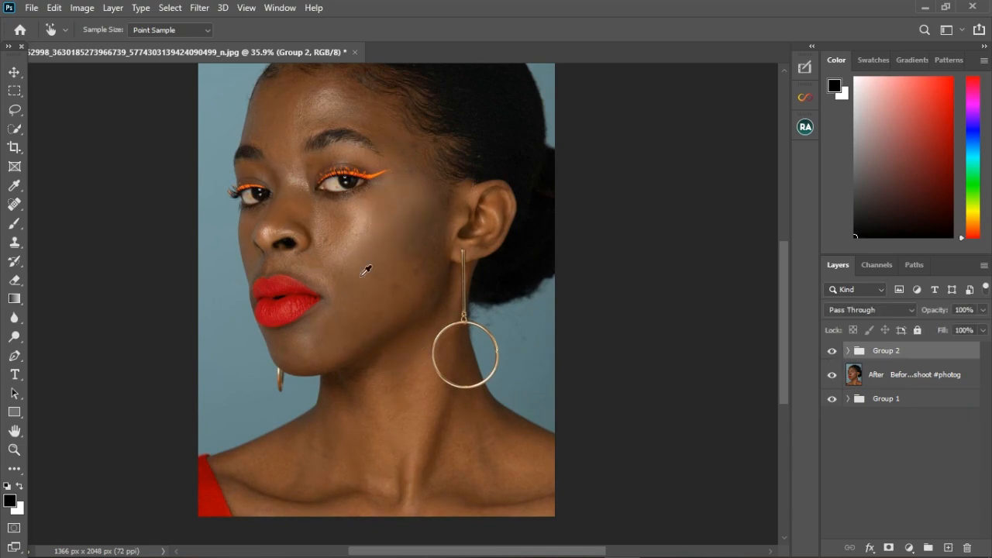
scroll(404, 305, down, 4)
scroll(403, 313, up, 2)
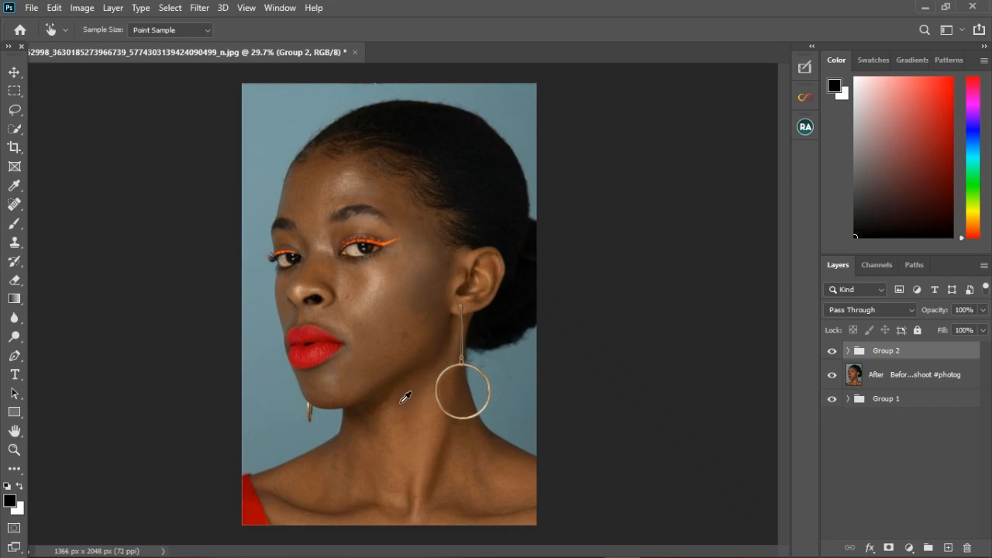
click(834, 352)
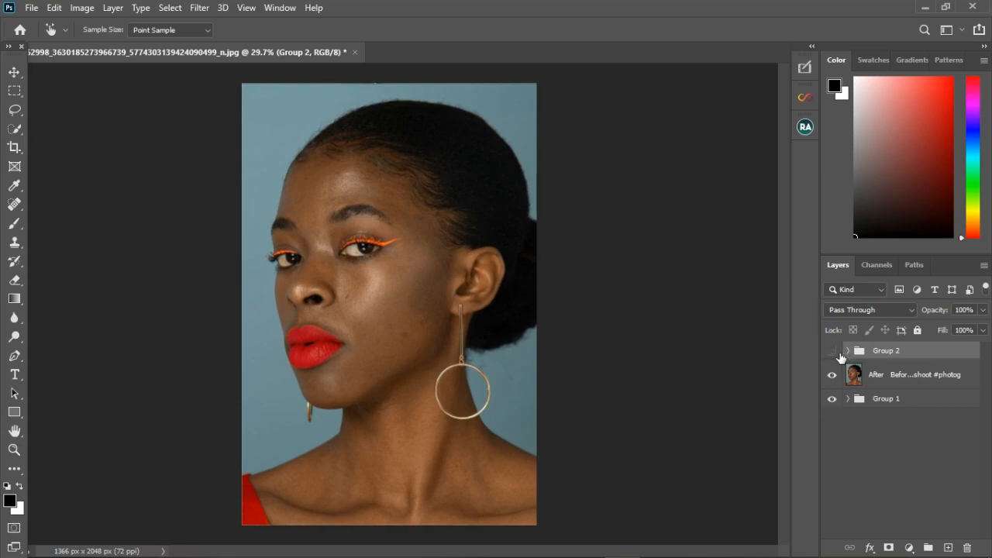
Add a new Hue/Saturation layer targeting Reds sampled from the chin and set its Hue to +180.
click(909, 547)
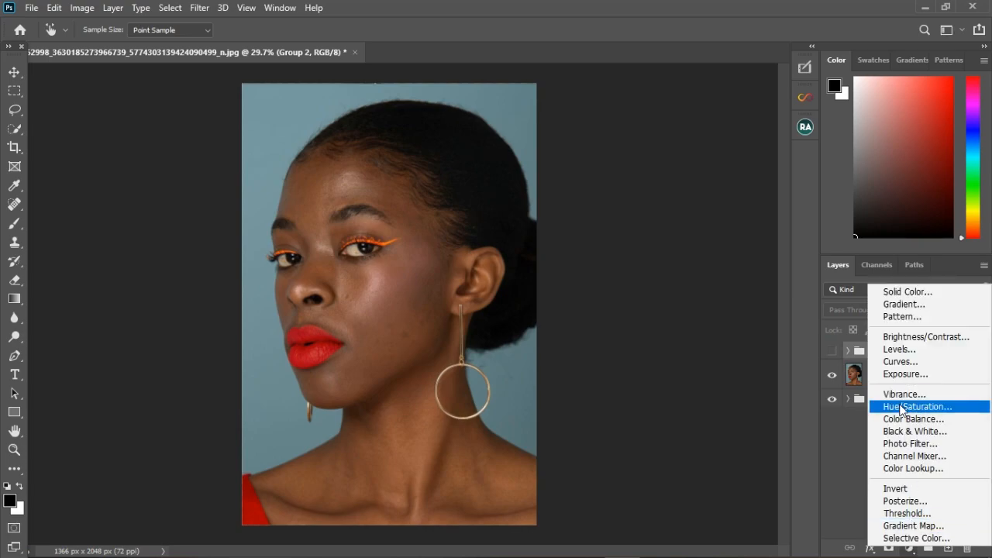
click(899, 405)
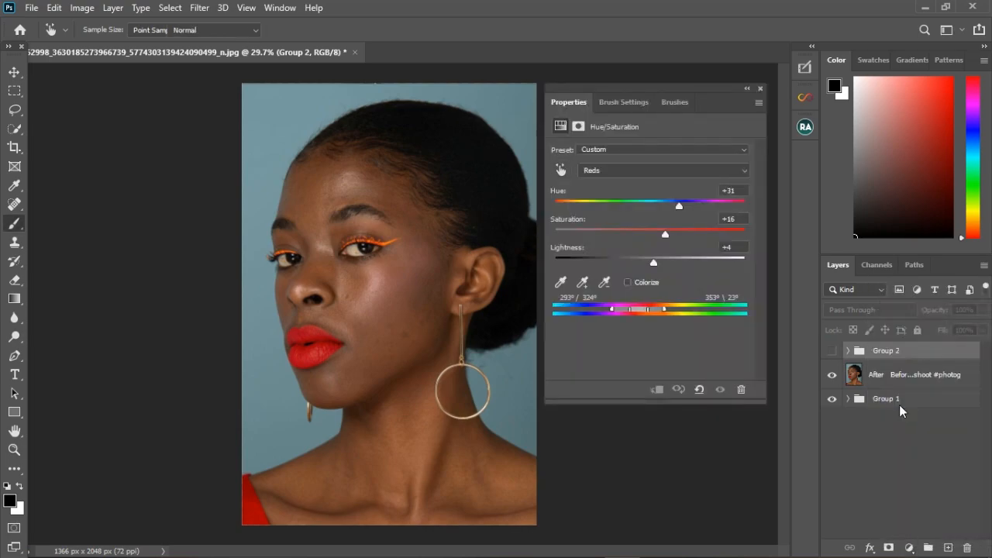
click(561, 172)
click(319, 390)
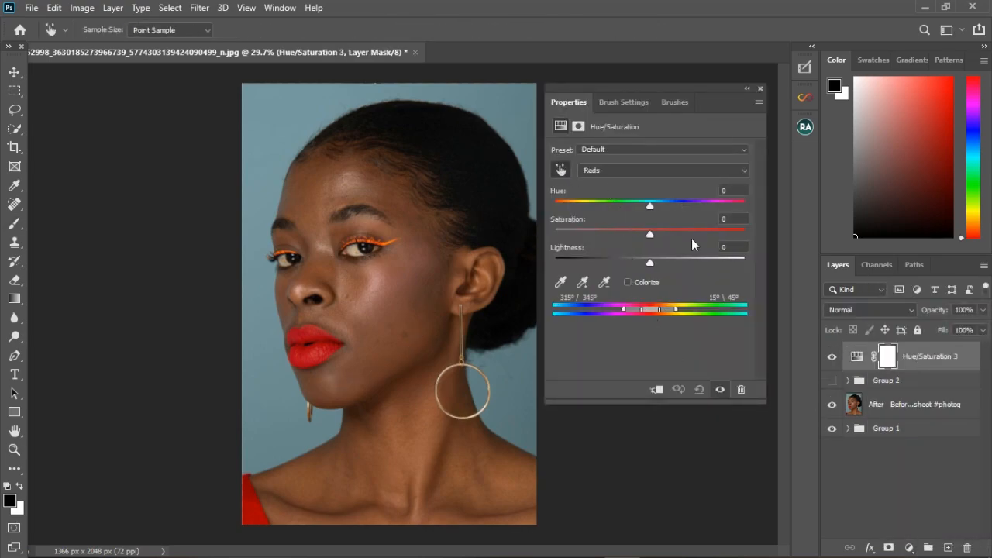
drag(647, 205, 790, 206)
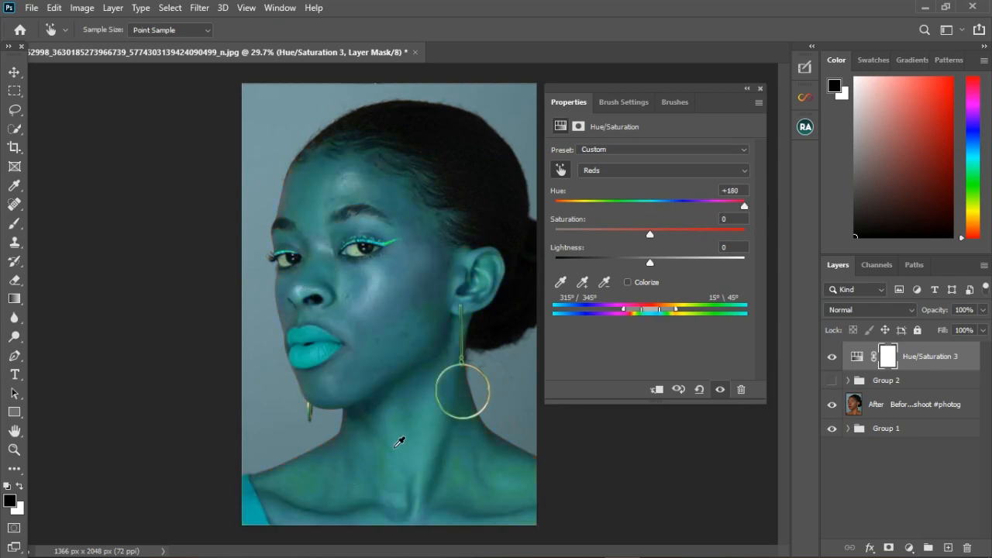
scroll(419, 439, up, 3)
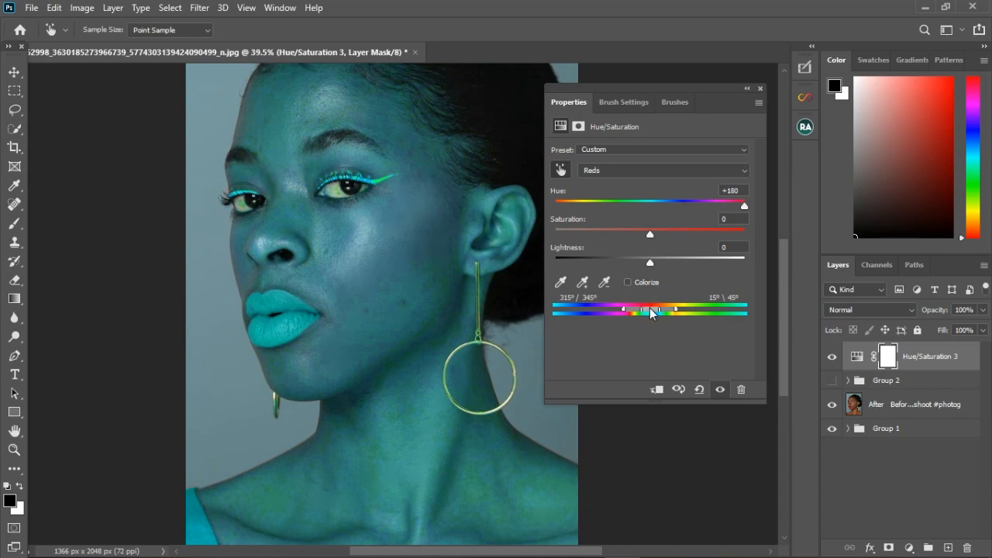
Shift the colour range into Yellows at 14°/45° and 74°\104°, comparing the image with and without the adjustment.
drag(649, 307, 680, 309)
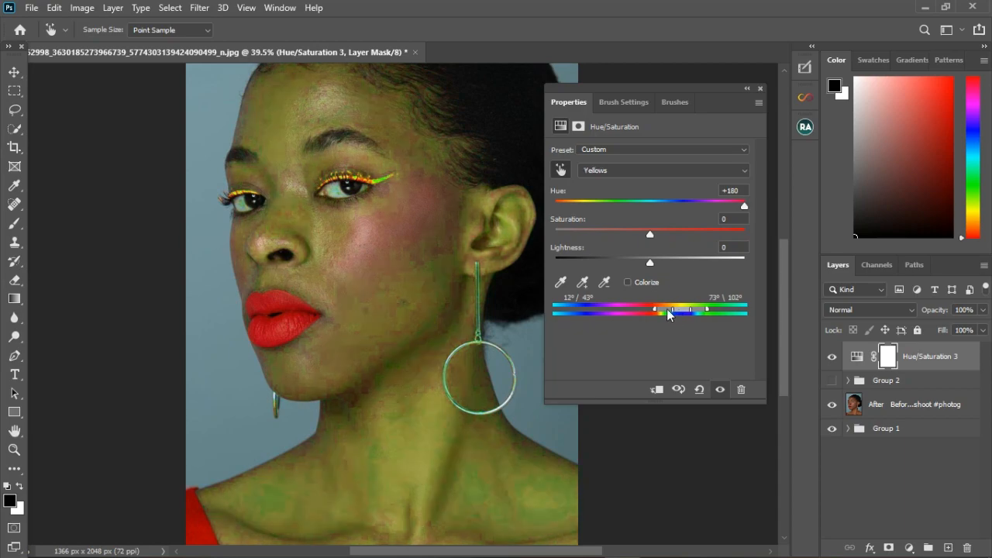
click(720, 390)
click(719, 390)
drag(680, 311, 681, 308)
drag(679, 311, 681, 311)
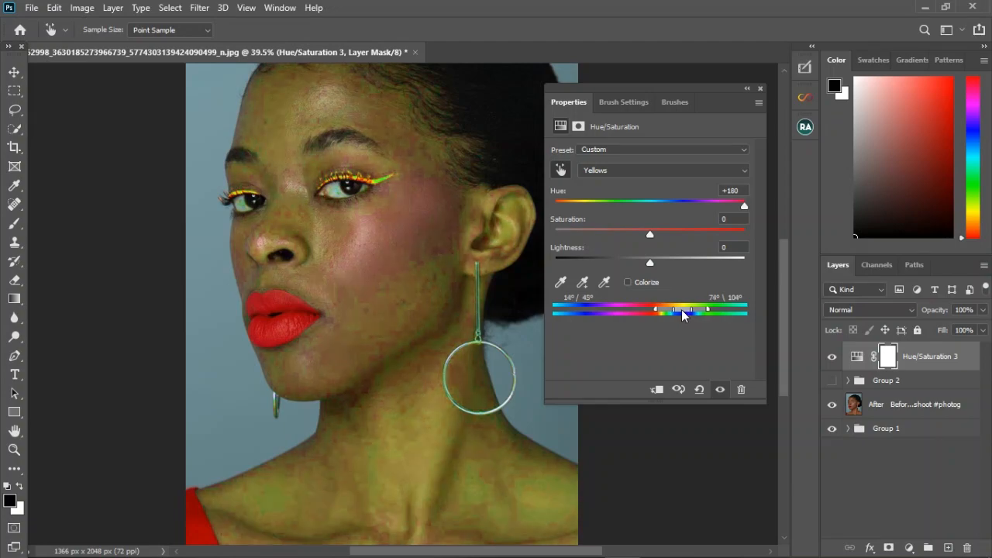
scroll(279, 271, down, 2)
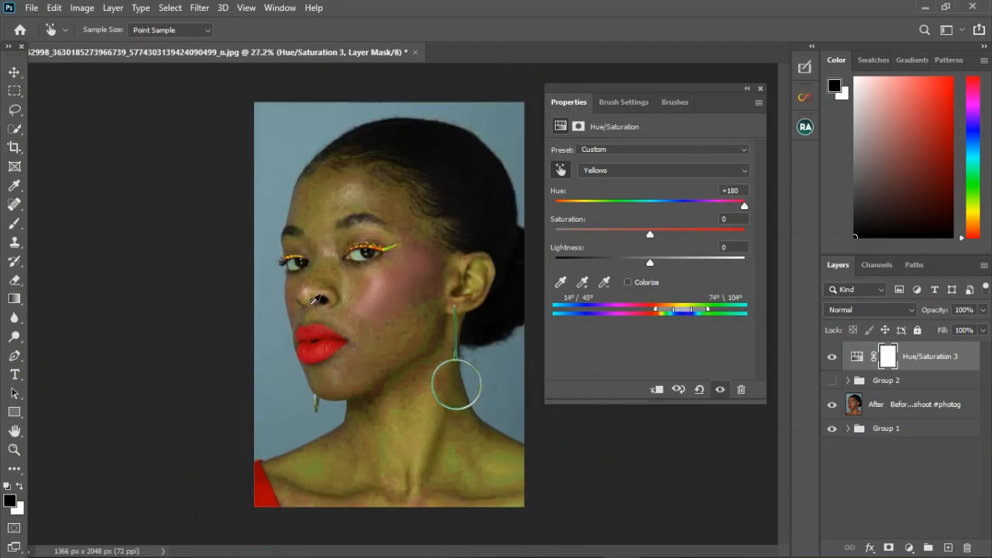
Set the Yellows range to Hue -30 and Saturation -39, raise its Lightness slightly, and close the adjustment settings.
scroll(408, 460, up, 2)
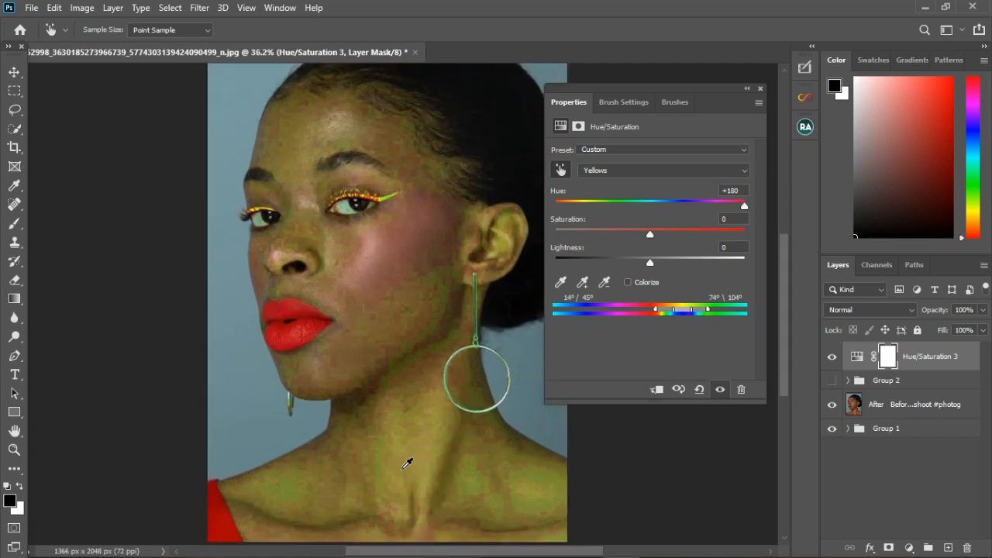
drag(742, 206, 652, 206)
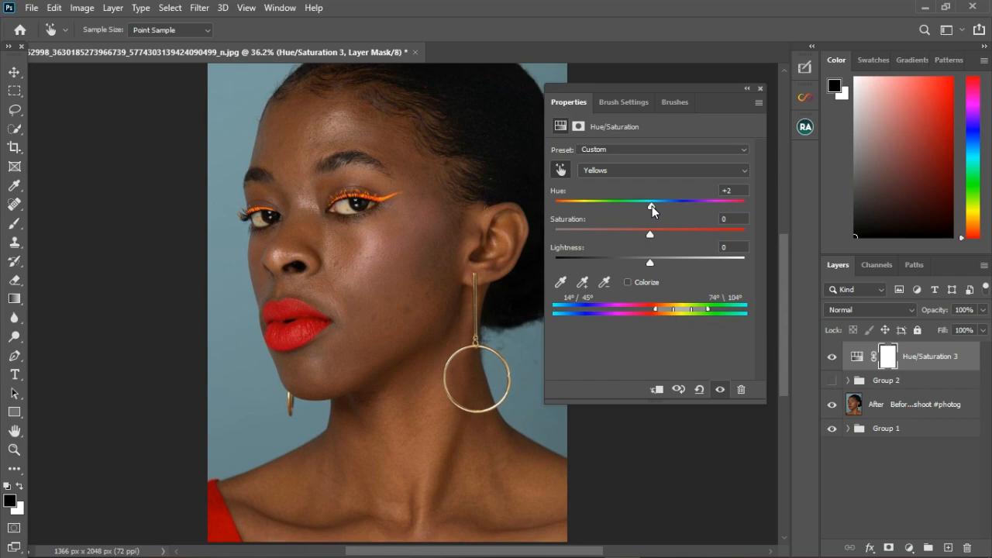
drag(651, 207, 636, 208)
drag(623, 210, 621, 210)
drag(650, 234, 607, 247)
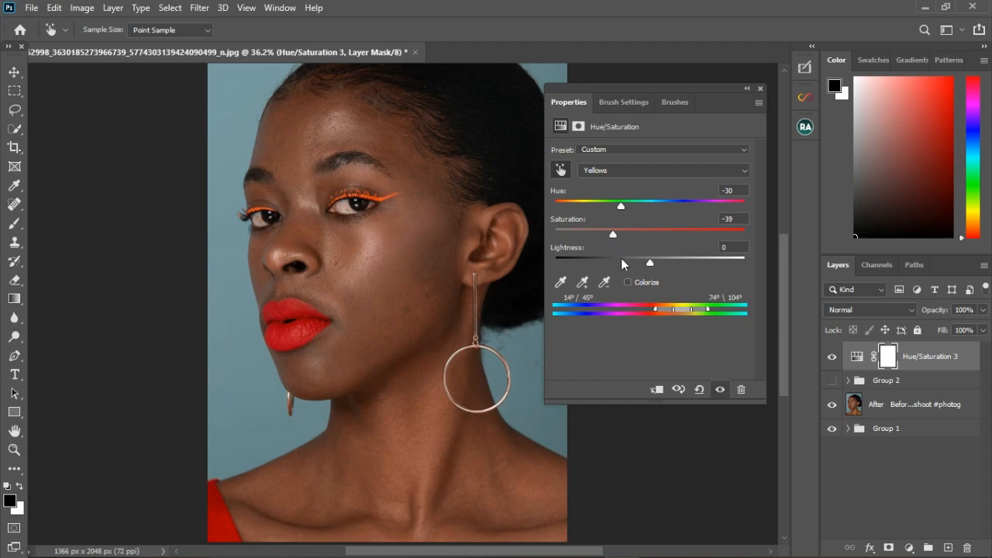
drag(650, 262, 660, 263)
click(761, 89)
scroll(446, 224, down, 1)
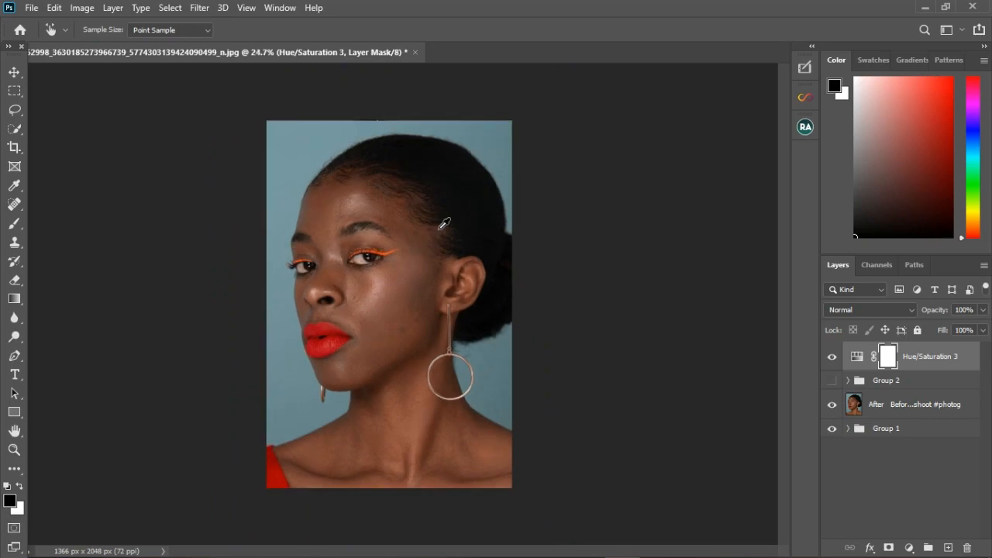
scroll(397, 323, up, 1)
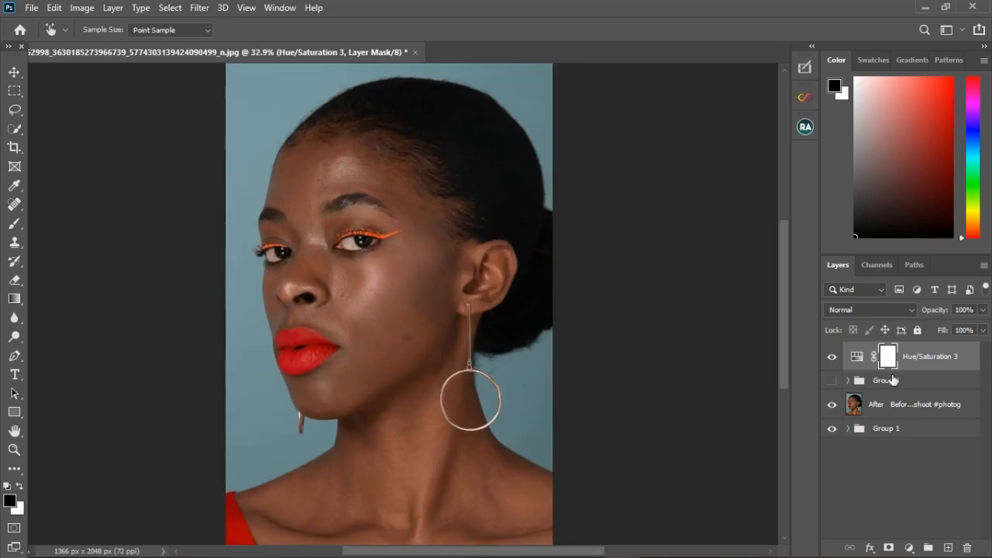
Add another Hue/Saturation layer targeting Reds sampled from the neck and set its Hue to +180.
click(909, 547)
click(900, 404)
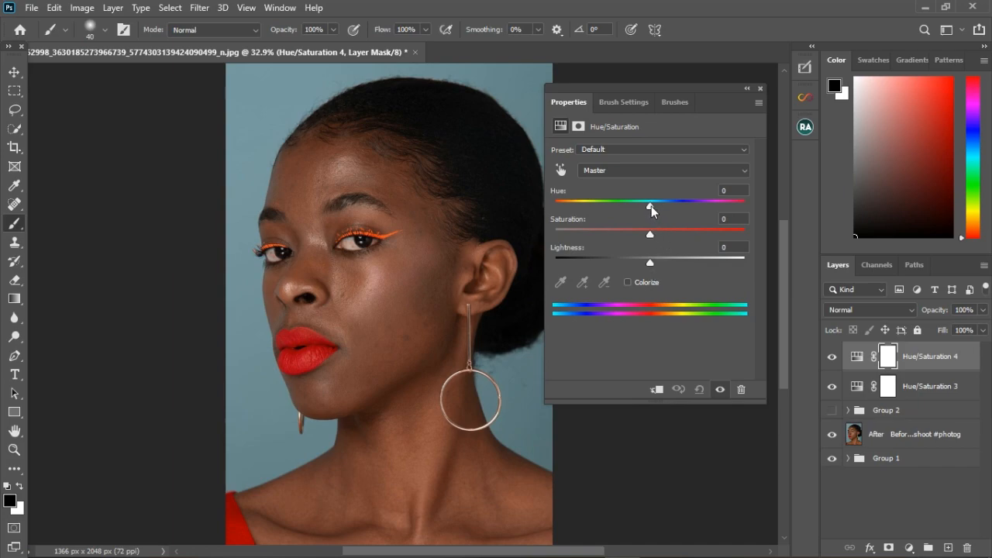
click(562, 171)
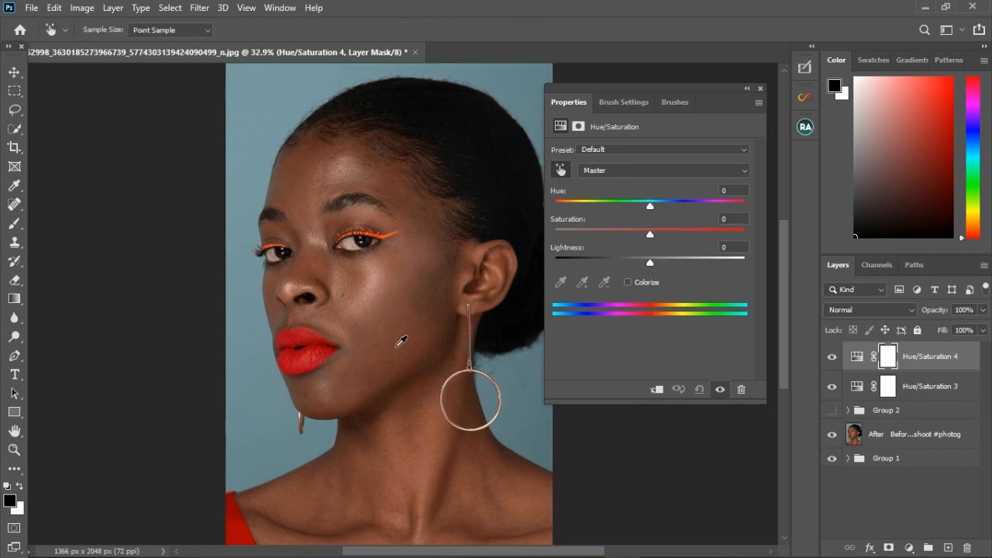
click(412, 413)
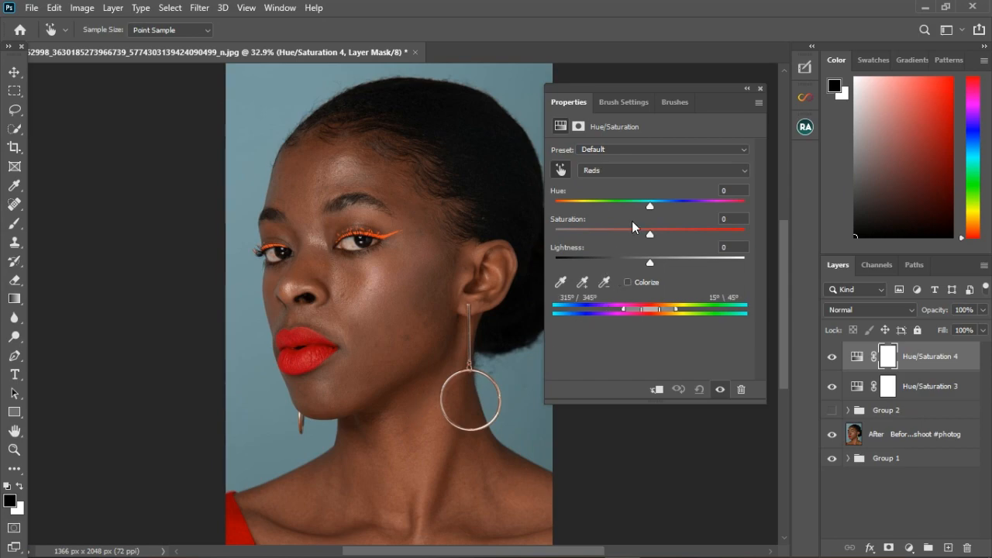
drag(651, 204, 814, 209)
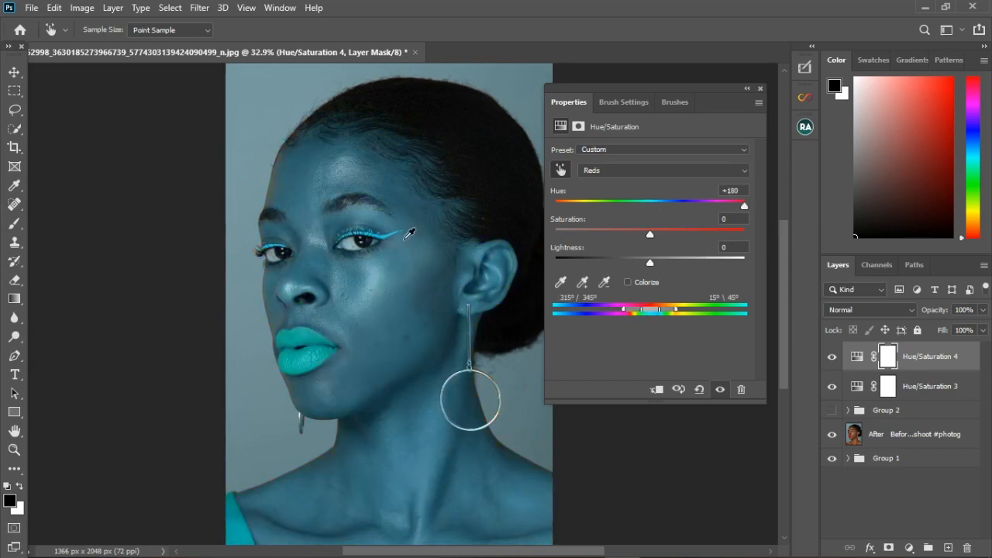
Check which areas the Reds range covers, and set its Hue to about +4 and Saturation to about -26.
scroll(437, 500, down, 2)
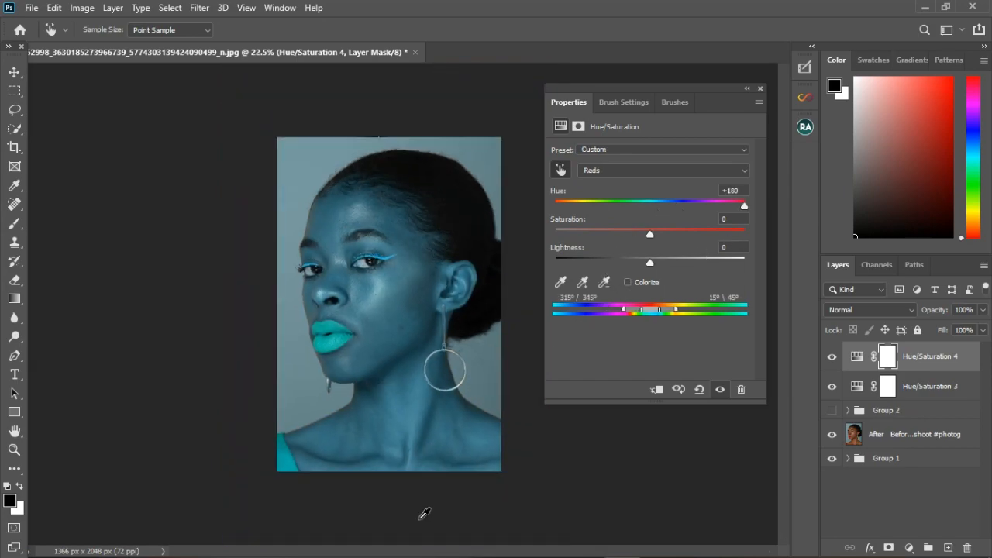
scroll(428, 504, up, 5)
scroll(430, 485, down, 4)
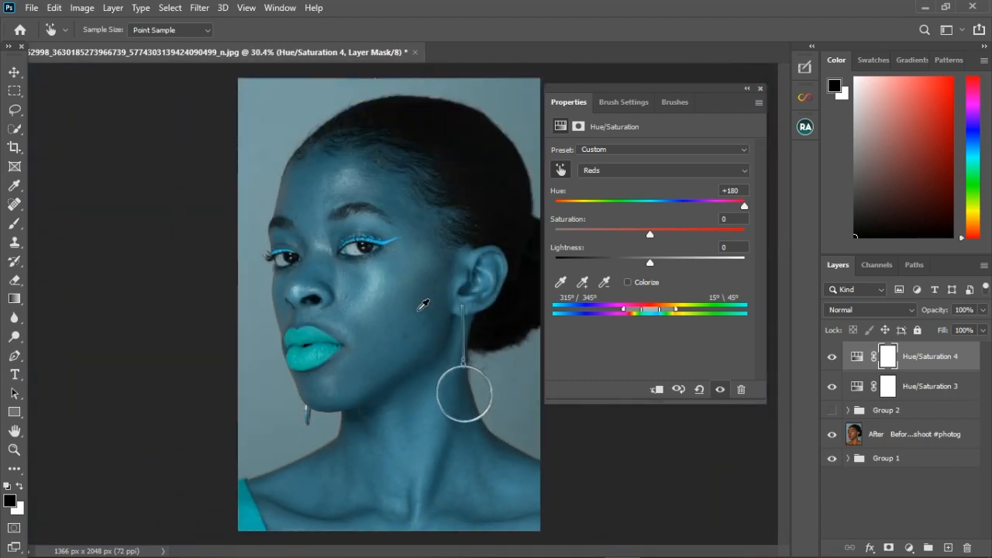
scroll(414, 305, up, 5)
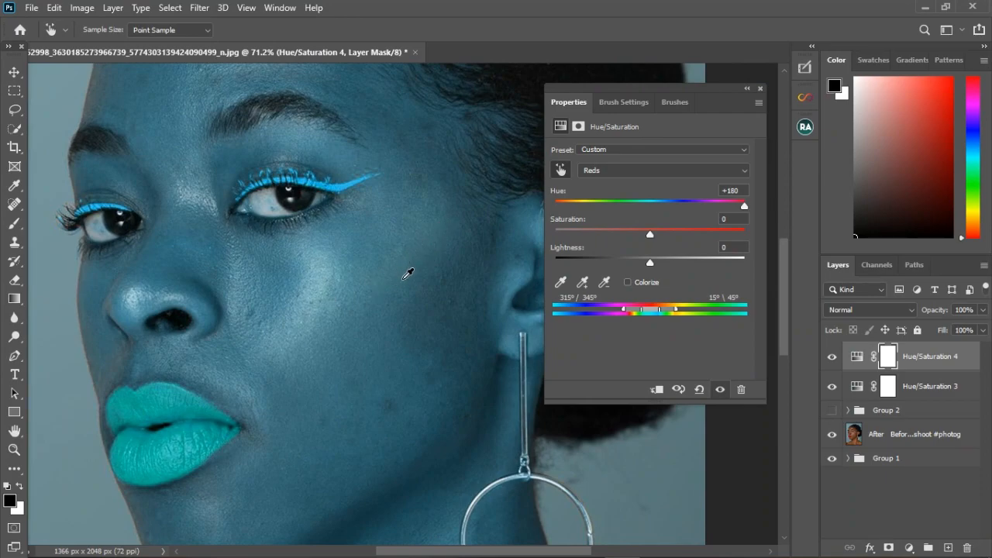
scroll(409, 268, down, 5)
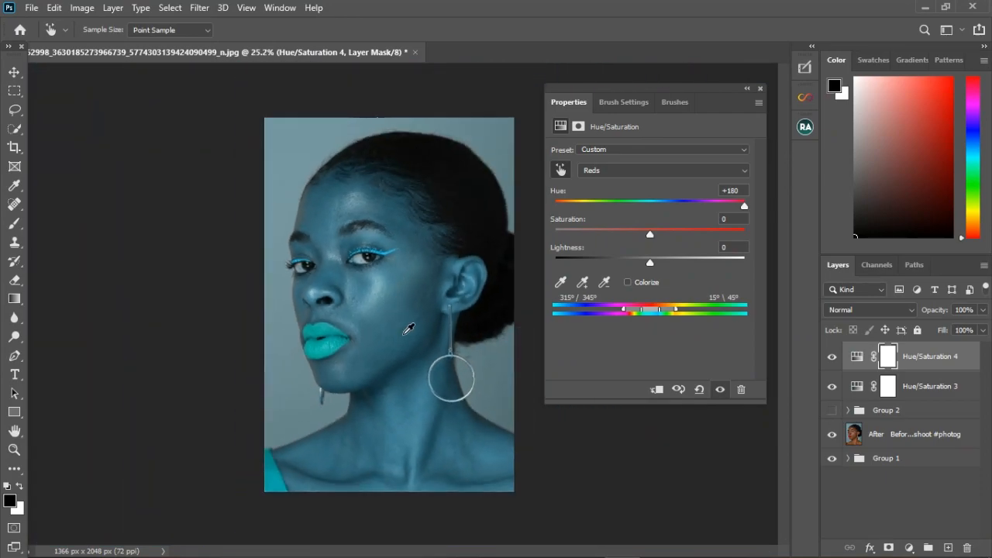
scroll(407, 332, up, 1)
drag(745, 203, 626, 238)
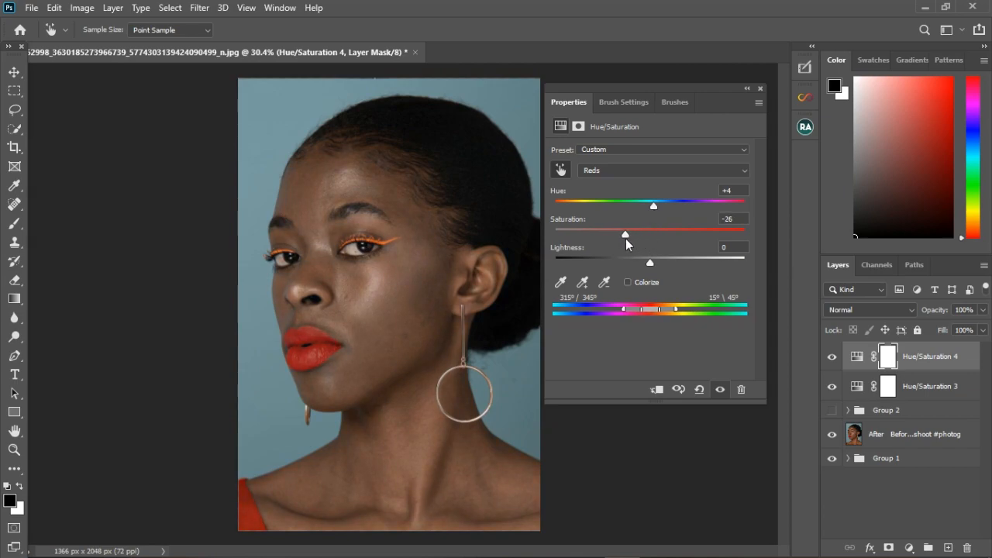
drag(654, 207, 656, 207)
mouse_move(638, 264)
mouse_down()
mouse_move(663, 263)
mouse_move(650, 264)
mouse_up()
drag(625, 233, 624, 234)
click(761, 88)
Group Hue/Saturation 3 and Hue/Saturation 4, and compare the portrait with and without the group.
shift+click(919, 398)
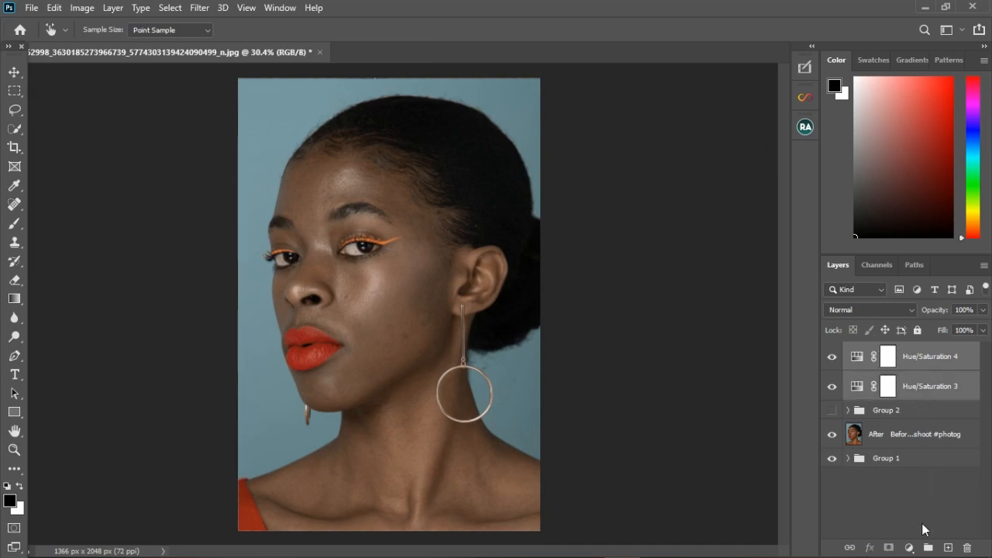
click(928, 547)
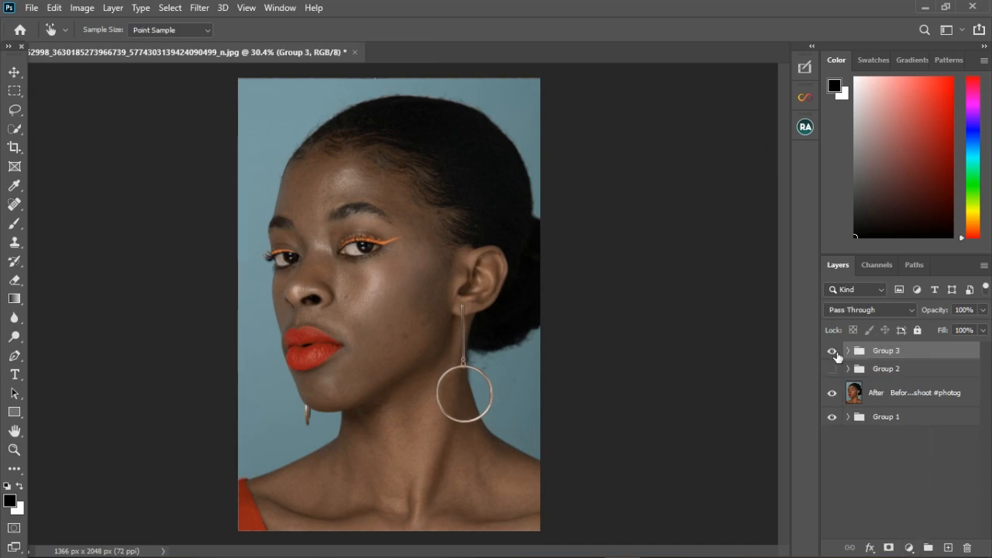
click(833, 352)
click(833, 352)
click(834, 352)
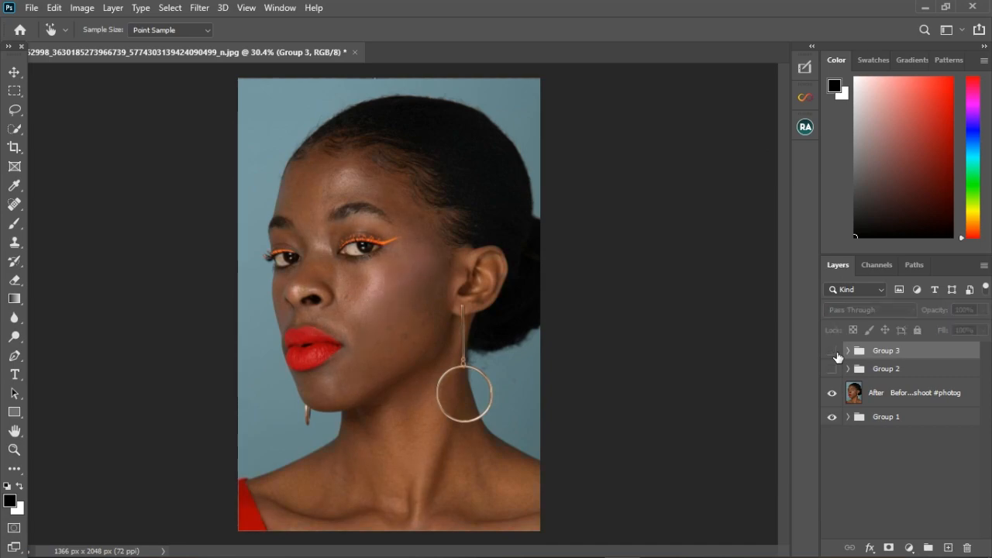
click(834, 351)
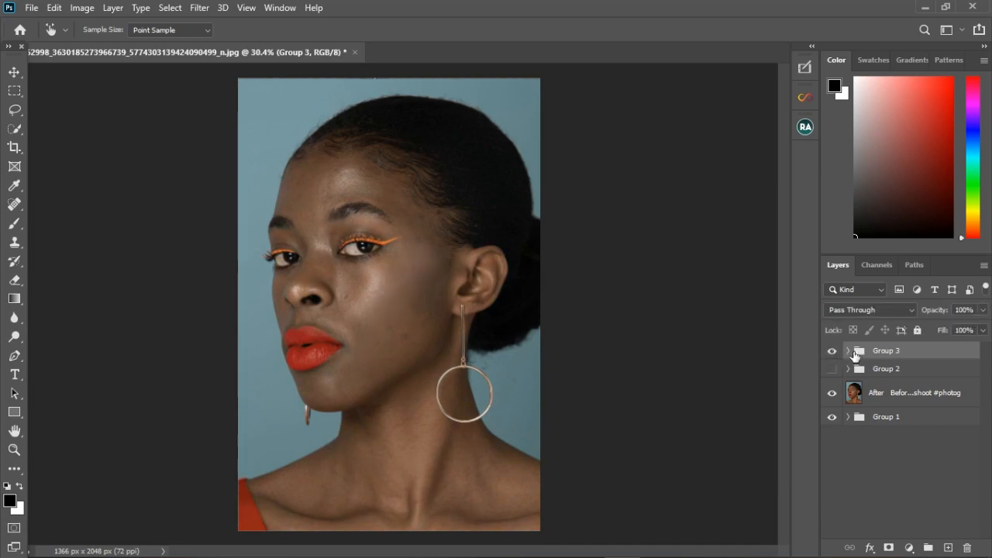
Lower the Opacity of Hue/Saturation 4 inside Group 3 to 63% and compare the portrait with and without the group.
click(849, 351)
key(b)
click(899, 374)
click(982, 309)
drag(984, 326, 967, 334)
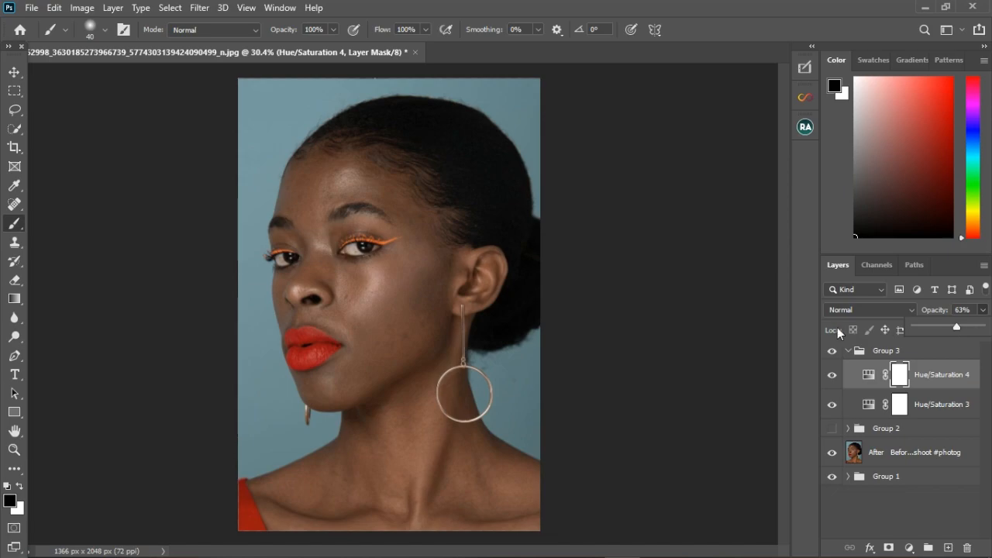
click(833, 352)
click(833, 353)
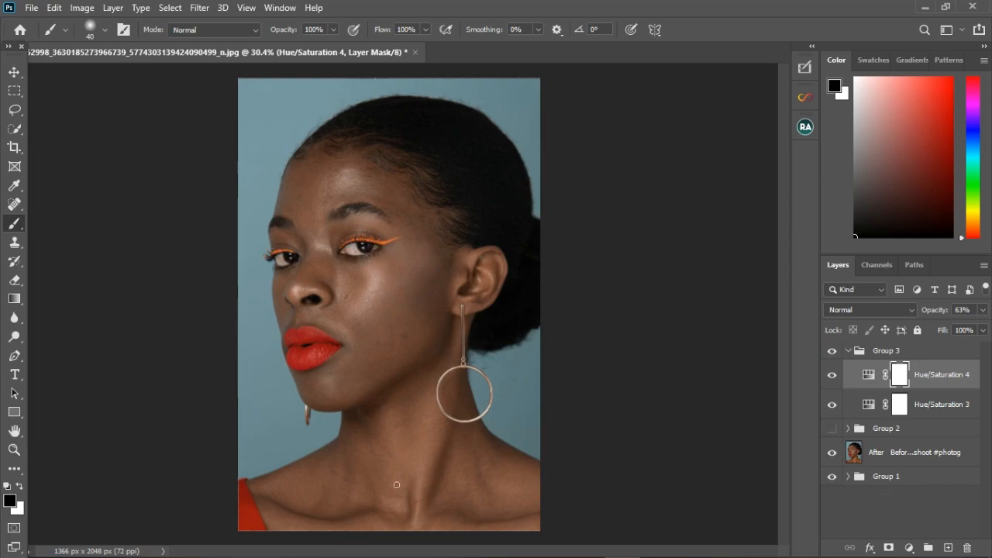
Collapse Group 3 and compare its correction with Group 2 and the uncorrected portrait, leaving only Group 3's correction visible.
click(831, 350)
click(851, 359)
click(847, 353)
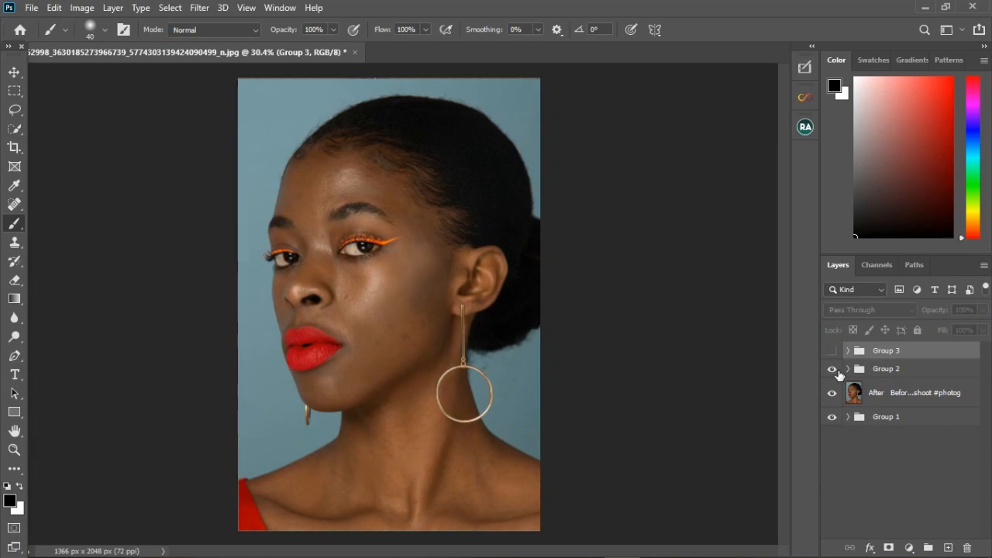
click(833, 370)
click(833, 351)
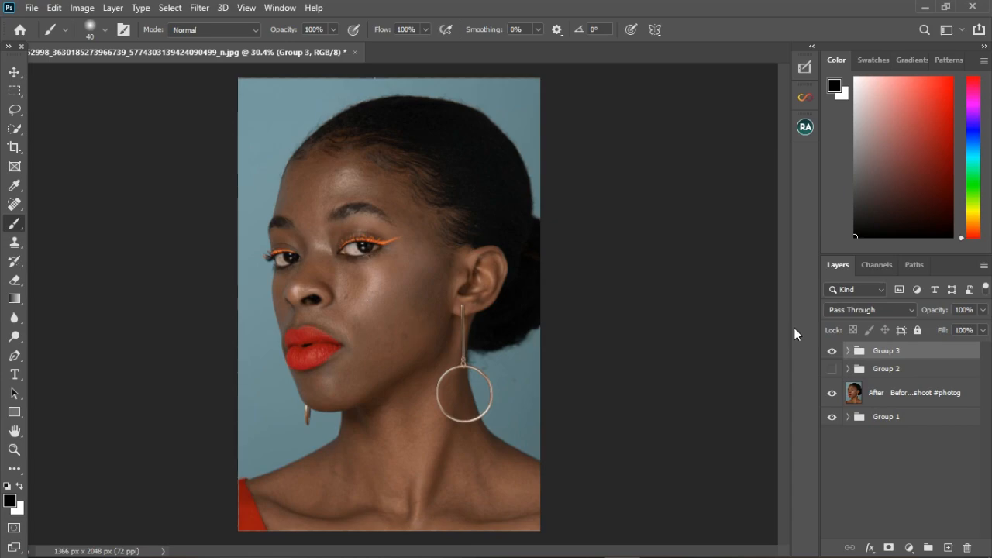
click(833, 351)
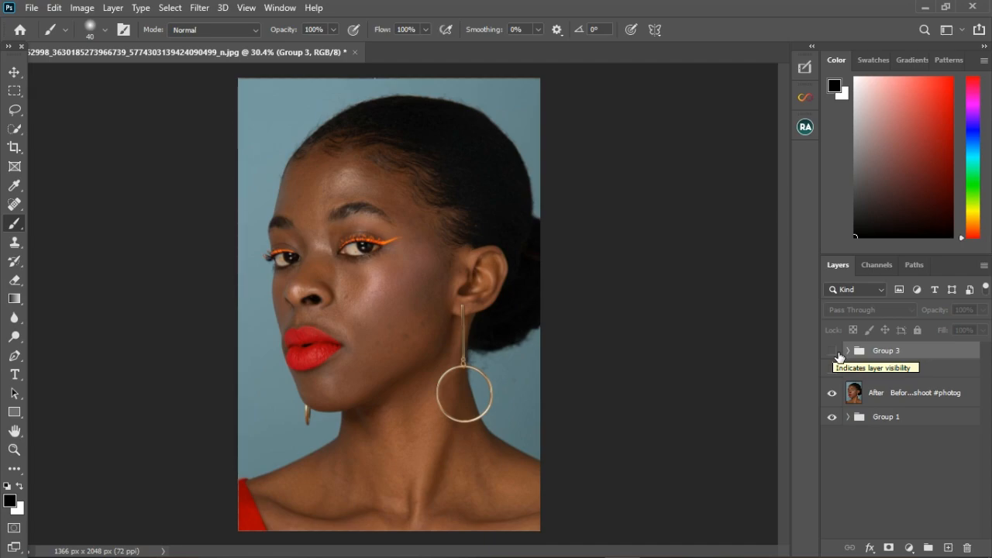
click(835, 351)
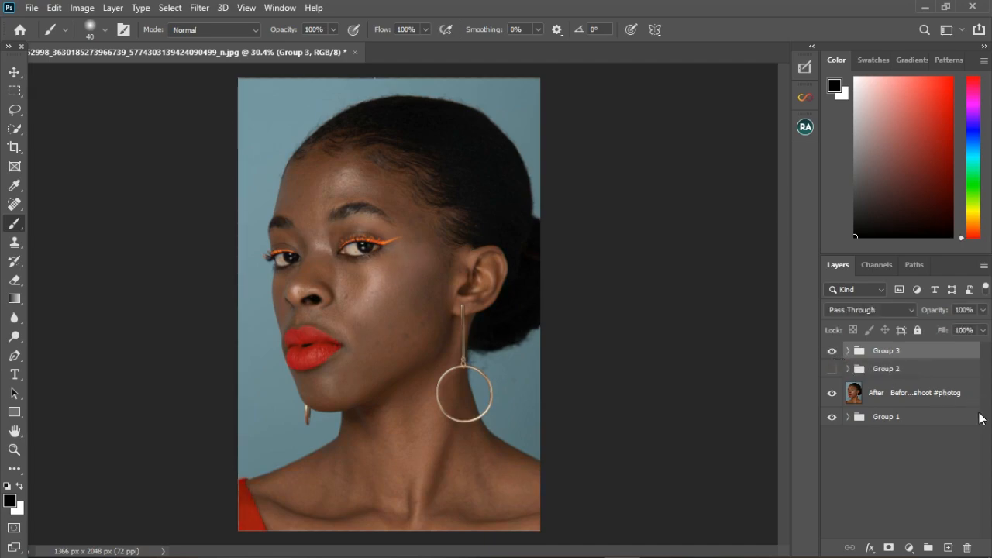
Add a Hue/Saturation layer above Group 3, try a Master Saturation of -27, and reset the adjustment.
click(909, 548)
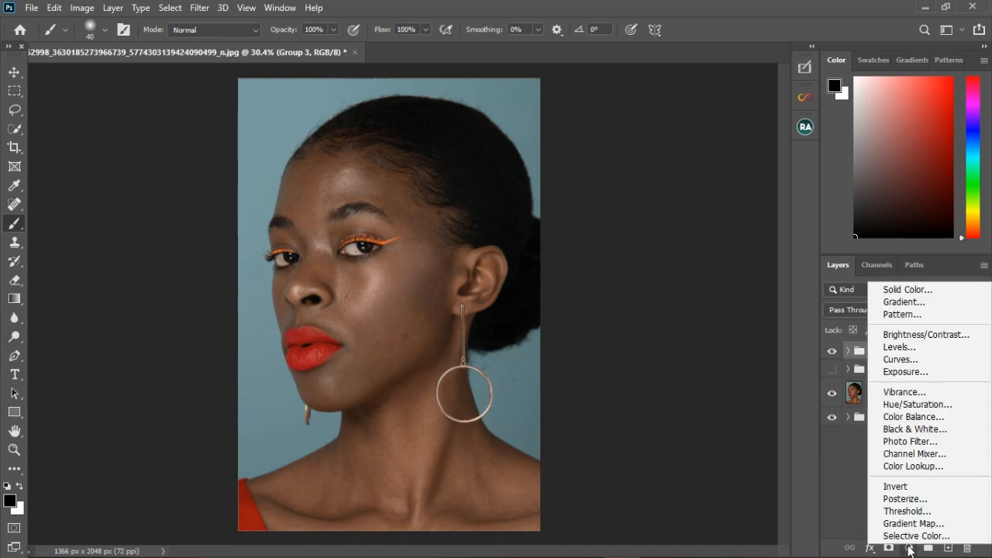
click(910, 404)
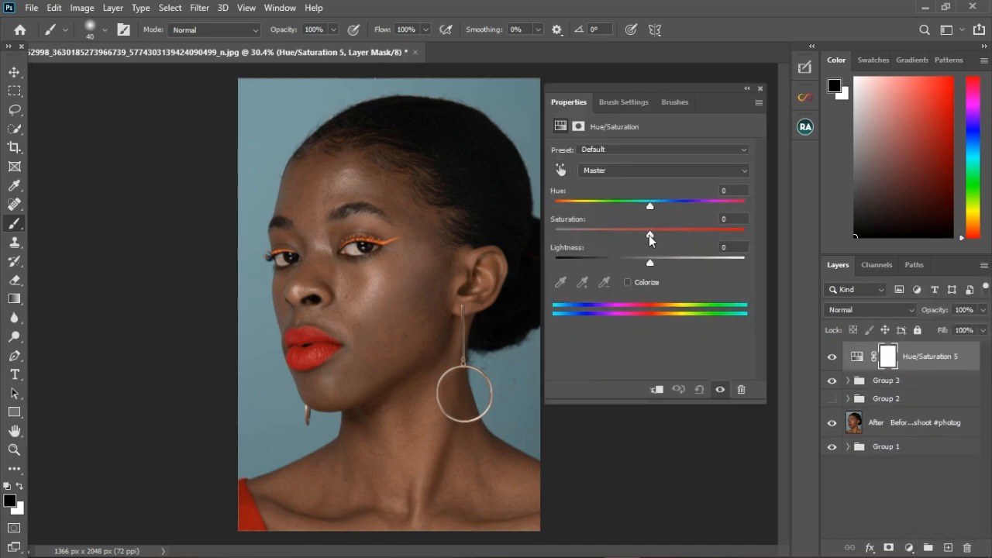
drag(650, 234, 624, 237)
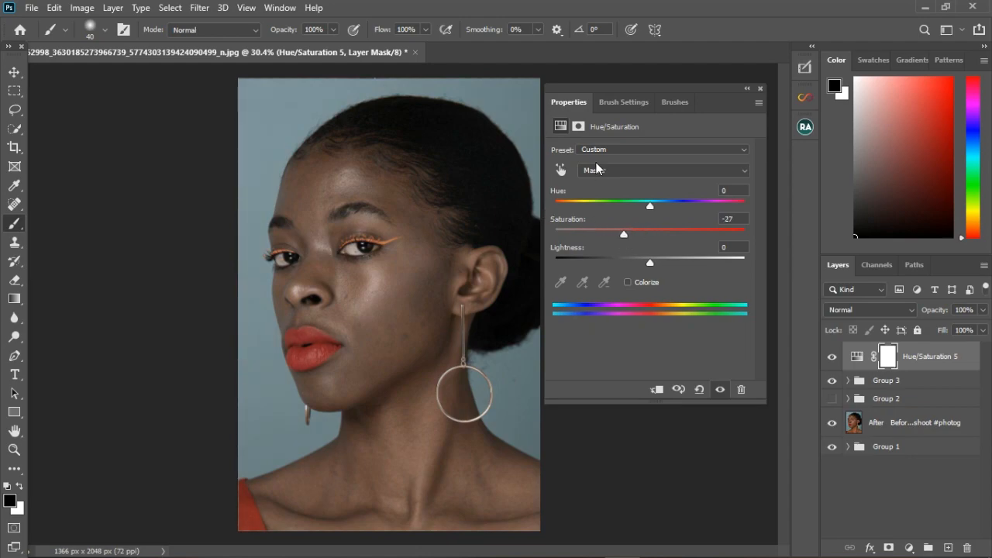
click(699, 389)
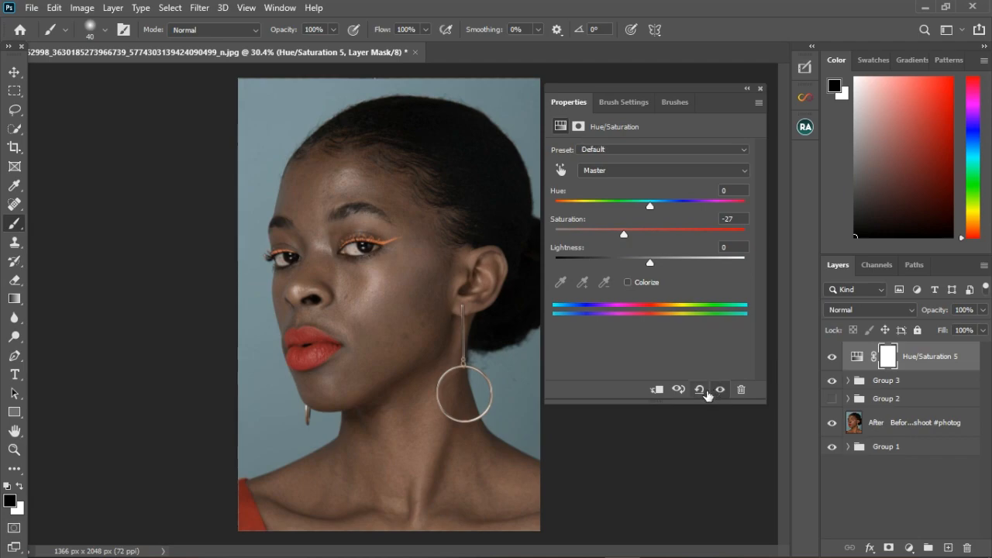
Set the Saturation of the new adjustment's Reds range to -45 and close its settings.
click(619, 172)
click(621, 189)
drag(648, 237, 605, 237)
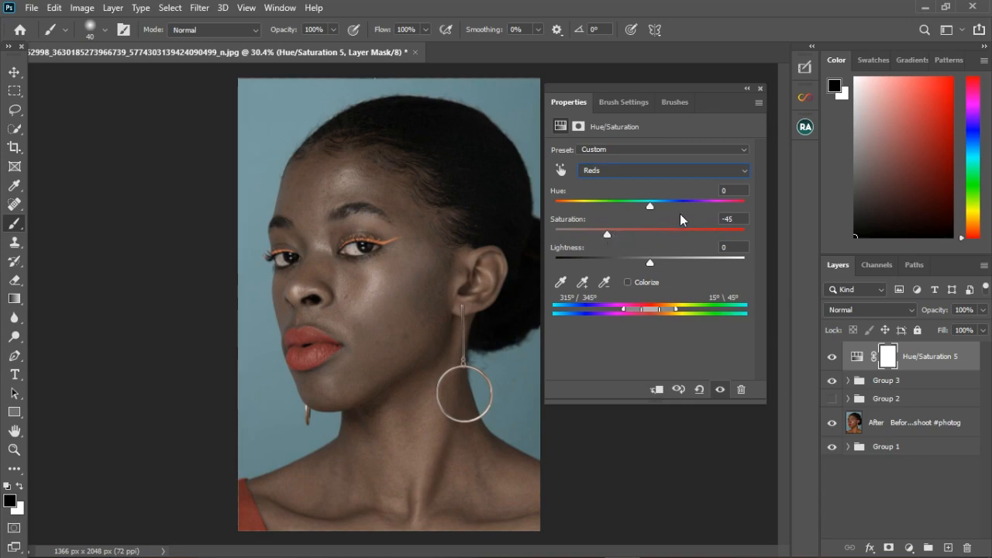
click(760, 88)
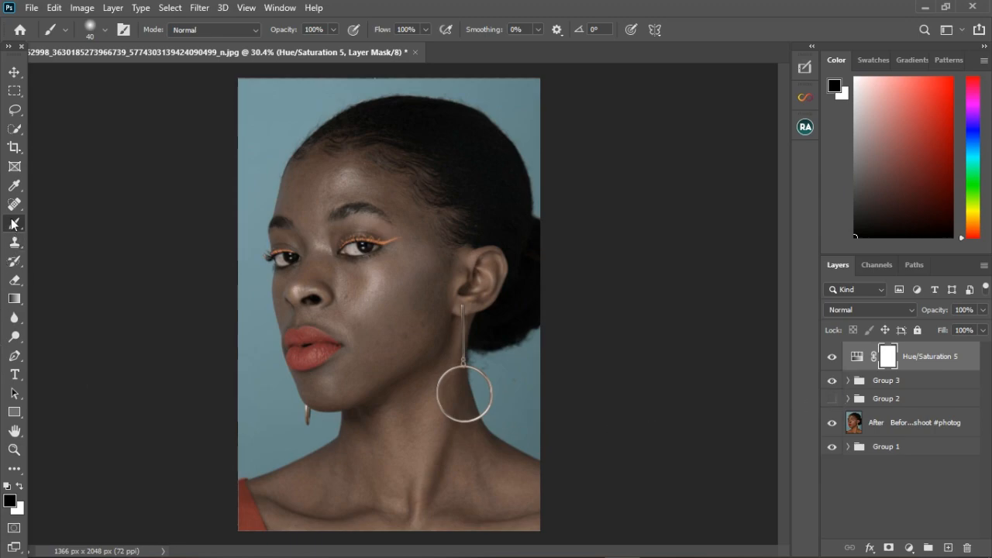
Paint black on the Hue/Saturation 5 mask over the lips and eyeliner to exclude them from the desaturation.
mouse_move(311, 341)
mouse_down()
mouse_move(327, 341)
mouse_move(290, 339)
mouse_move(298, 365)
mouse_move(335, 359)
mouse_up()
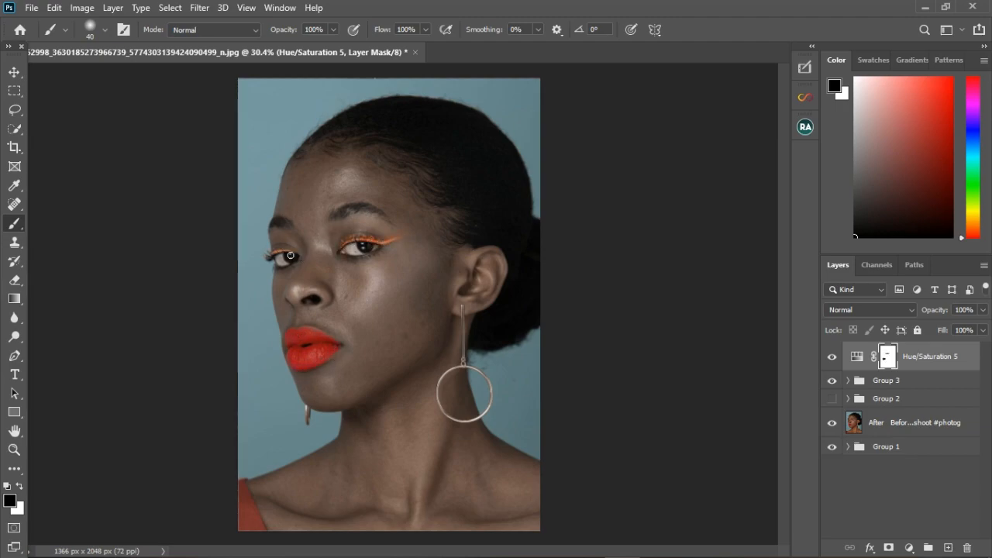
scroll(399, 322, down, 3)
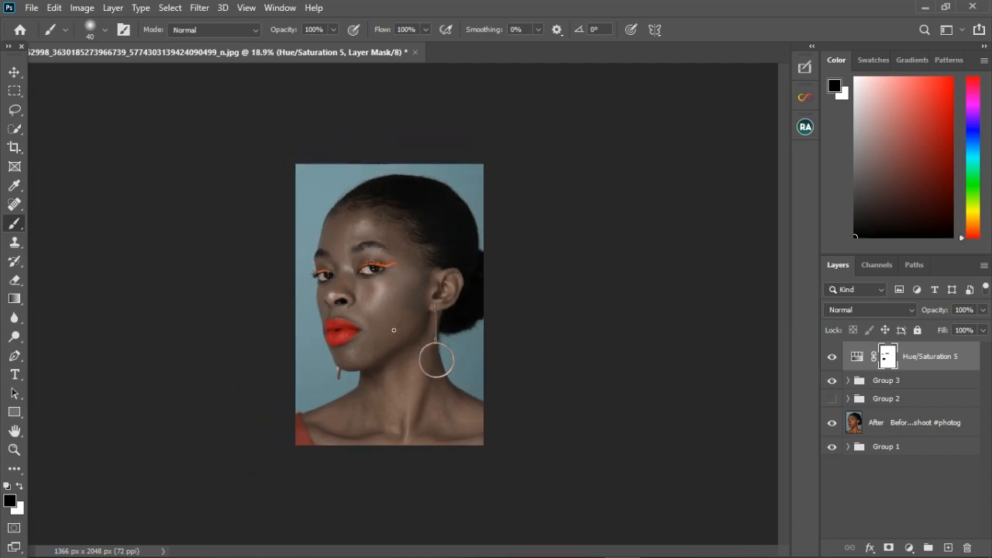
scroll(393, 331, up, 2)
scroll(419, 380, down, 1)
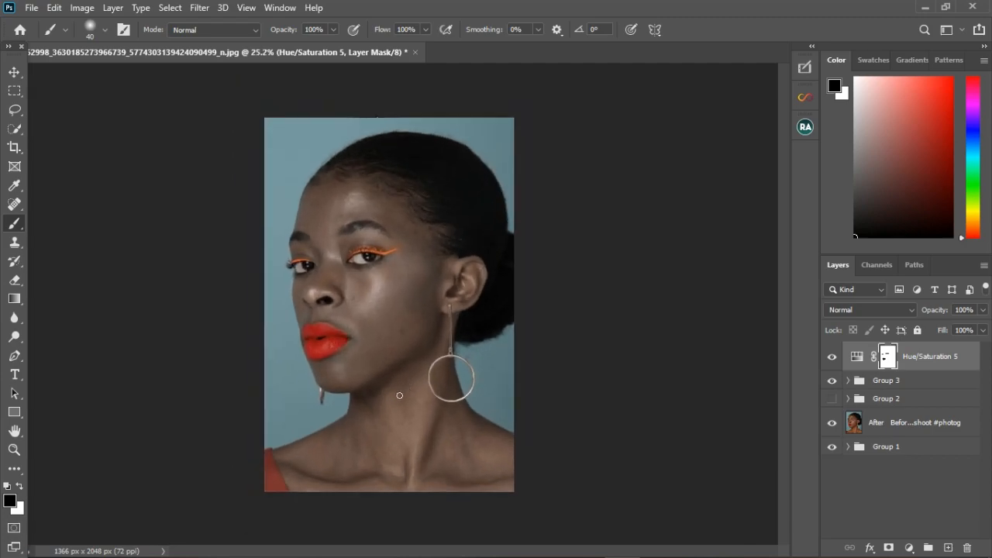
scroll(399, 395, up, 2)
Compare the portrait with and without Hue/Saturation 5, leaving that layer hidden.
click(838, 362)
click(839, 364)
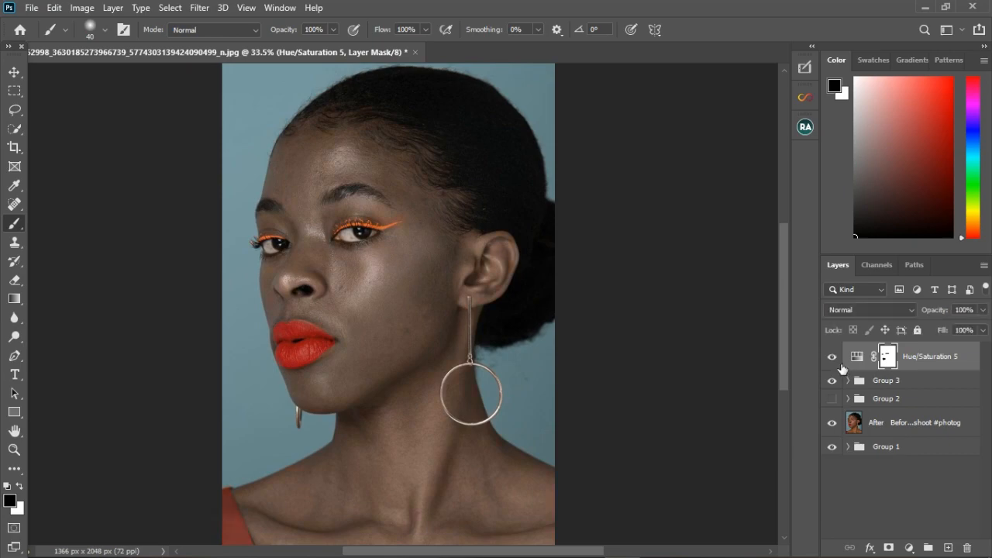
click(840, 366)
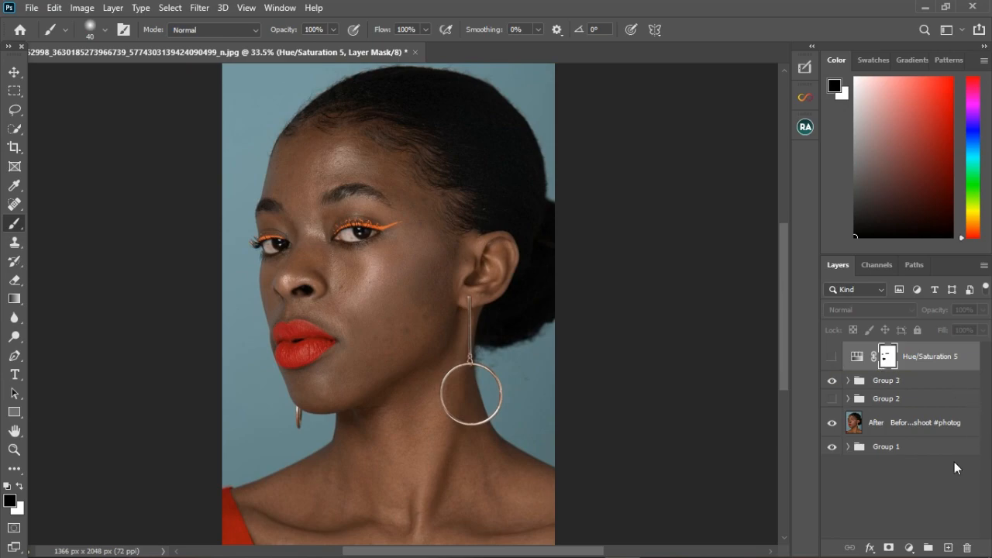
Delete the Hue/Saturation 5 adjustment layer above Group 3.
click(909, 548)
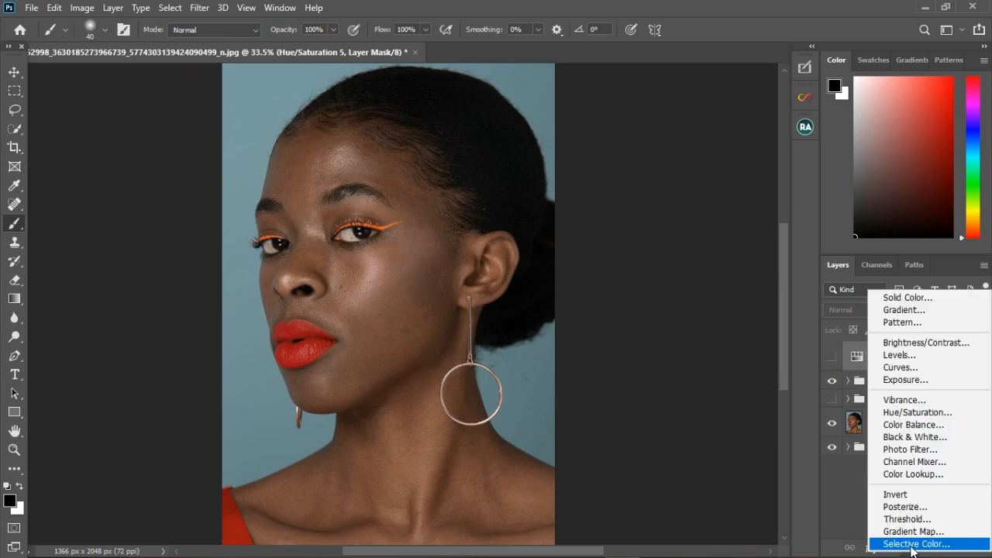
click(781, 328)
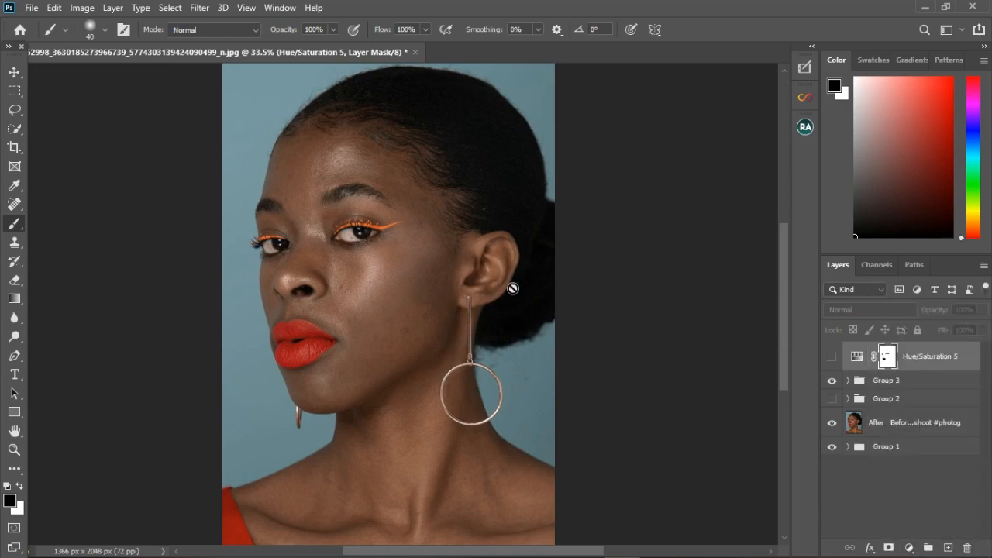
key(Delete)
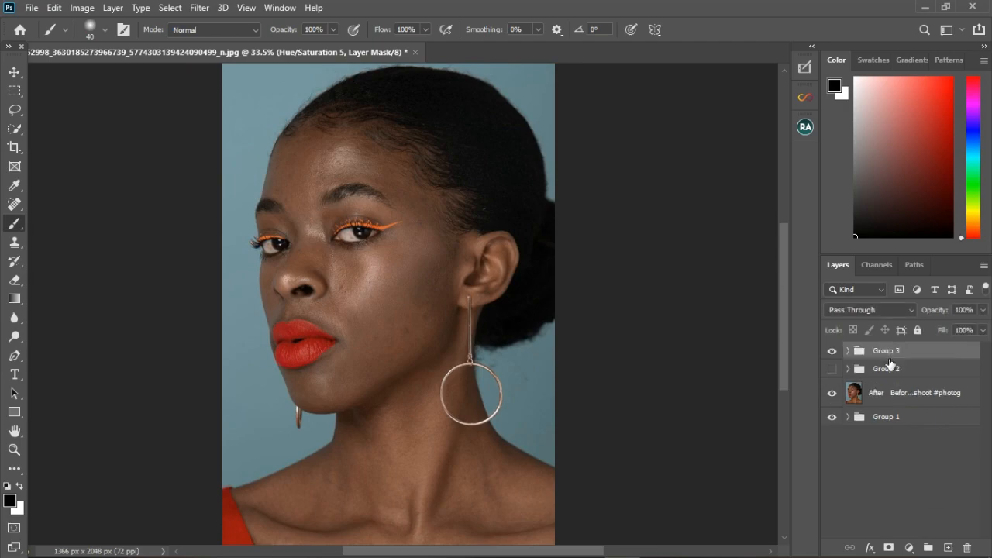
Hide Group 3 and combine it with Group 2 and the portrait layer into a new group.
click(832, 350)
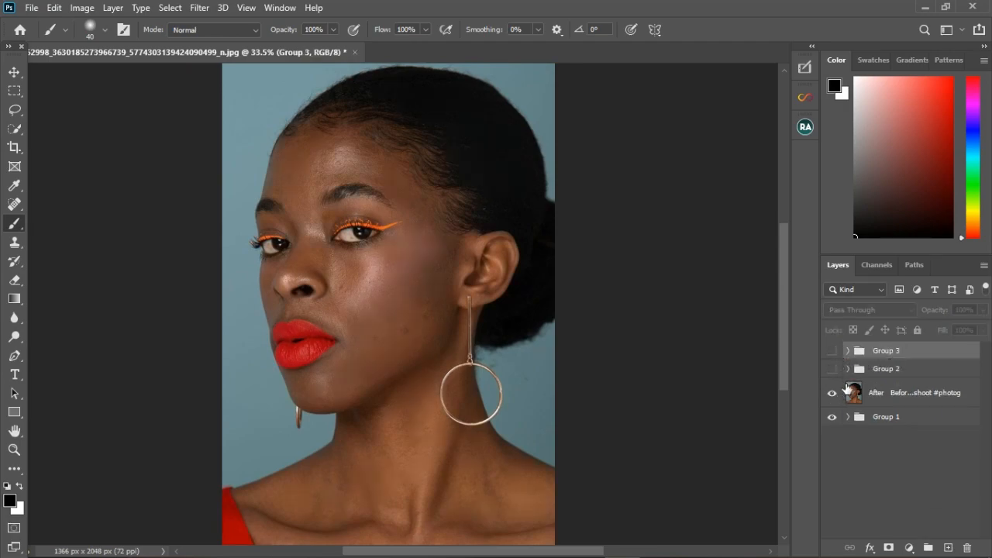
ctrl+click(887, 393)
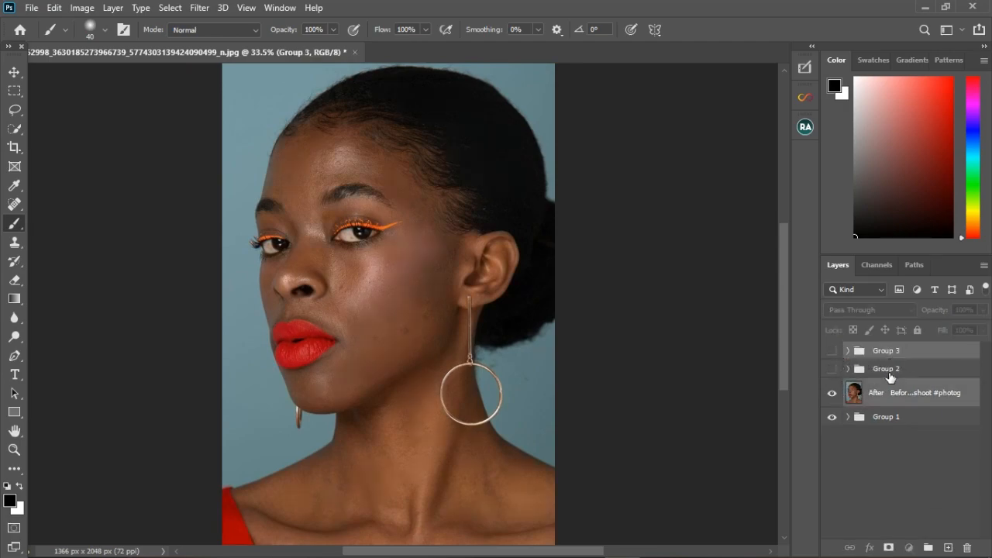
ctrl+click(889, 376)
click(928, 548)
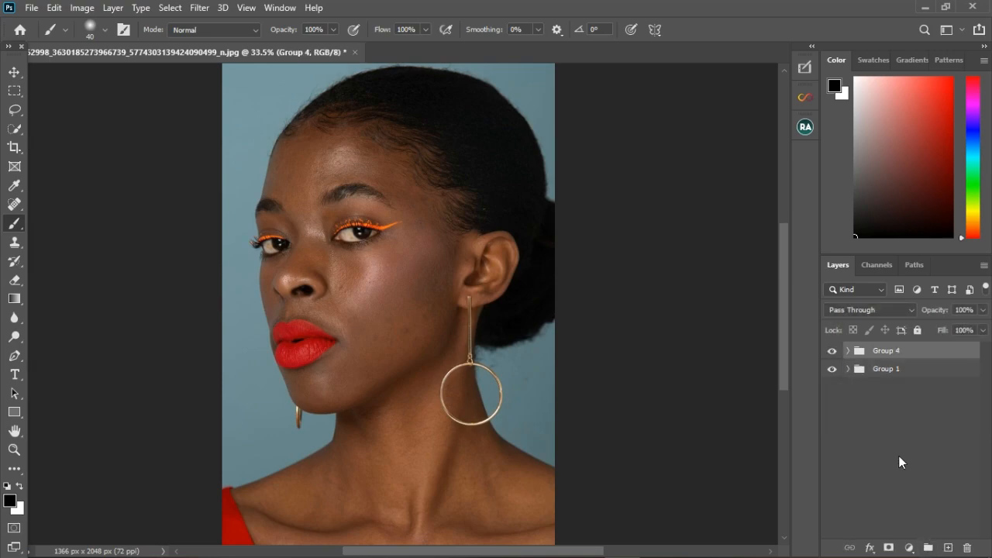
Expand Group 1 and hide Group 4 to show the Layer 0 portrait.
click(849, 371)
click(908, 395)
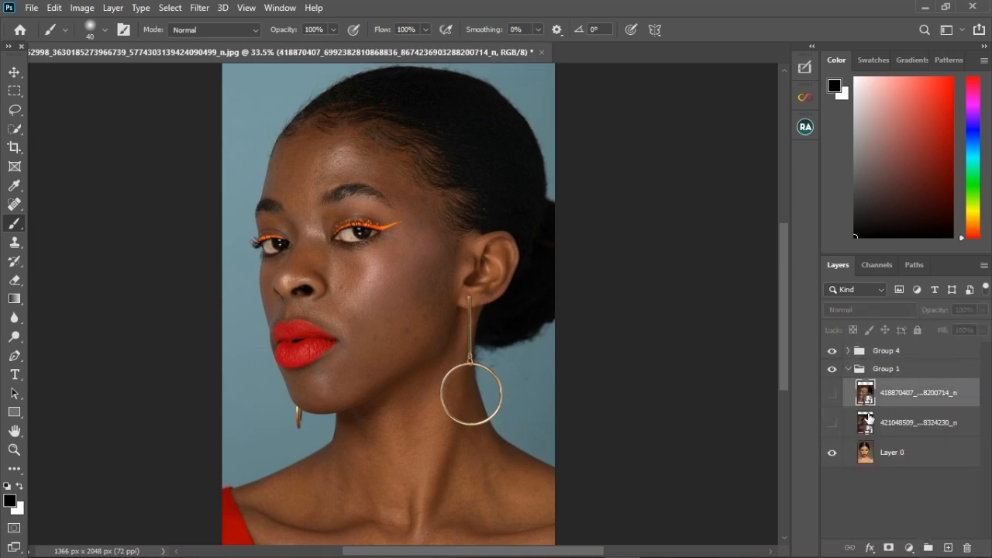
click(835, 426)
click(832, 370)
click(833, 369)
click(833, 350)
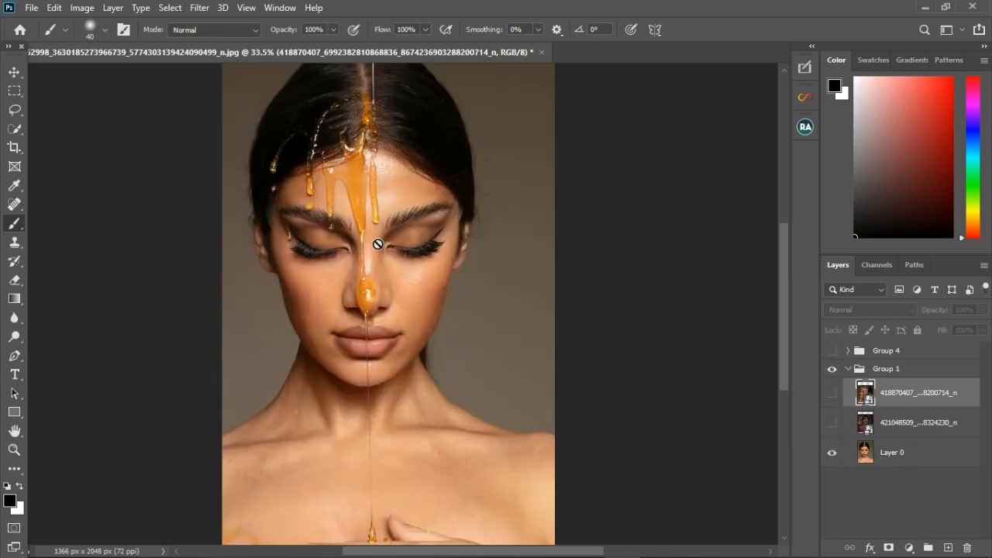
Move Layer 0 out of Group 1 to the top of the layer stack.
scroll(377, 243, down, 4)
scroll(378, 363, up, 1)
drag(928, 454, 925, 348)
scroll(356, 197, up, 2)
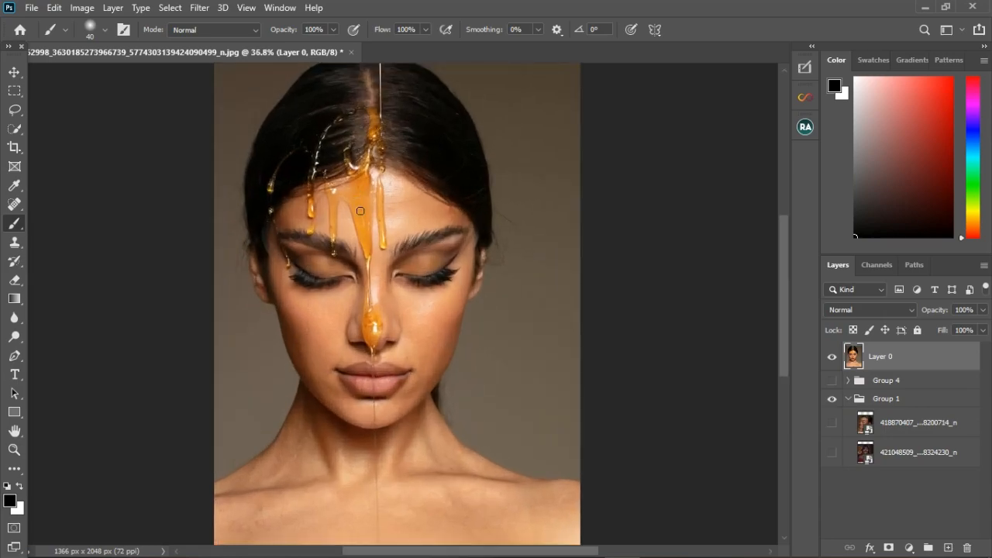